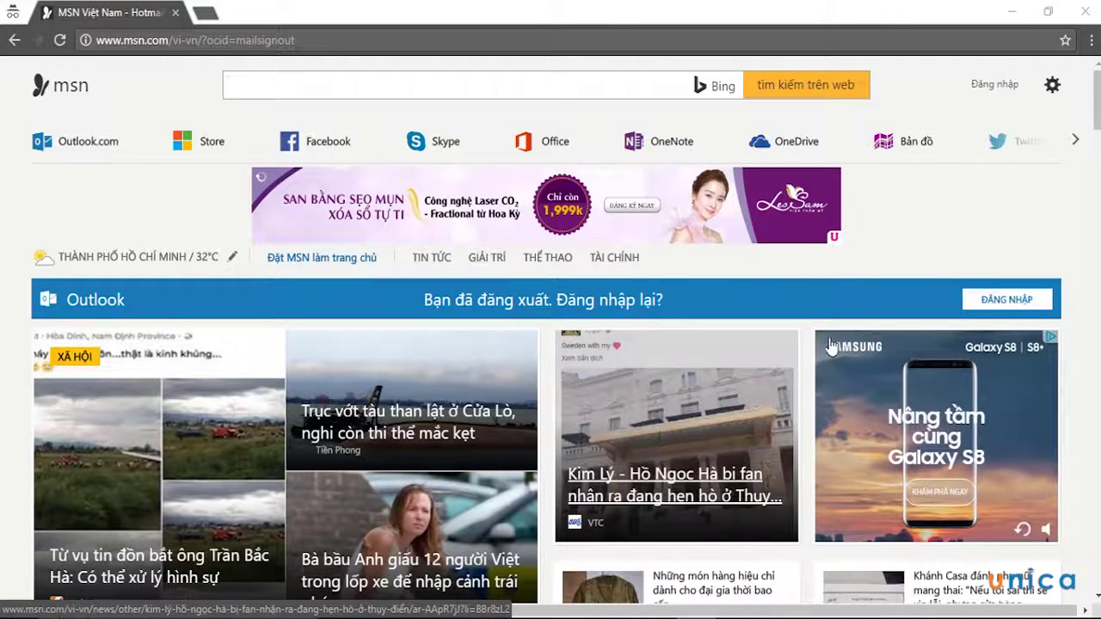
Minimize the MSN browser window to show the desktop
click(1010, 12)
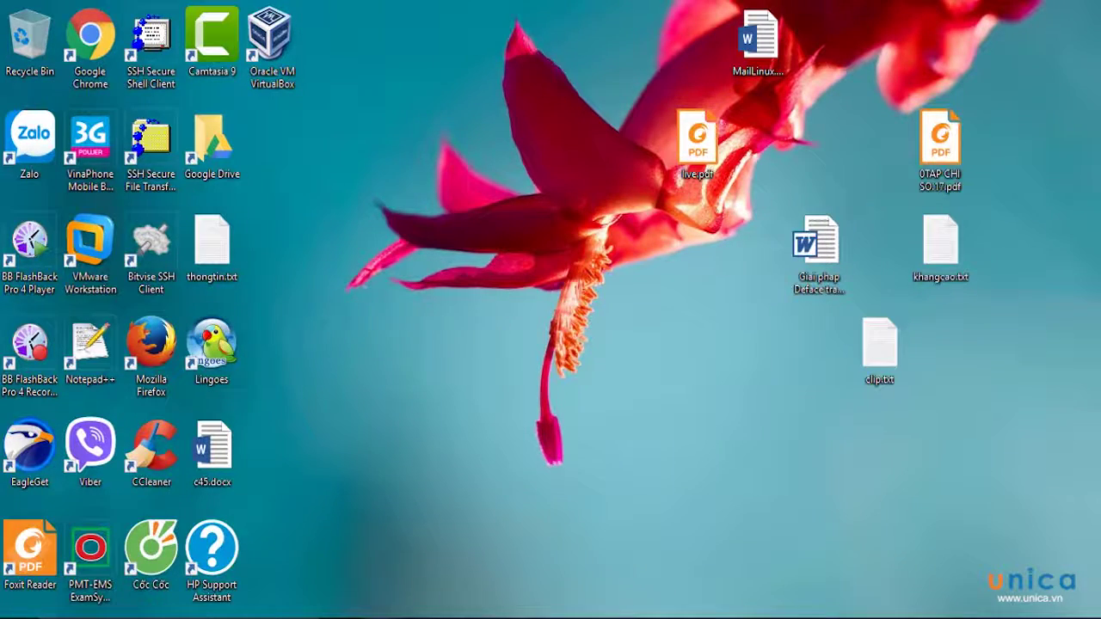
Bring up the 2.Ca Nhan Explorer window and browse from DATA (D:) to the Relax (F:) drive
mouse_move(378, 618)
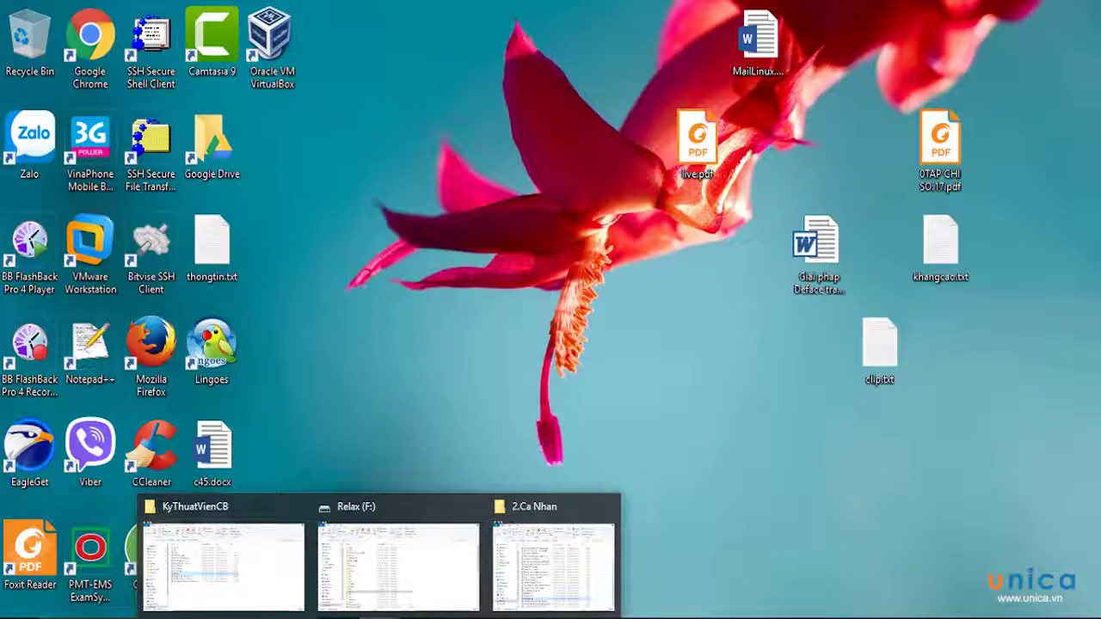
click(591, 558)
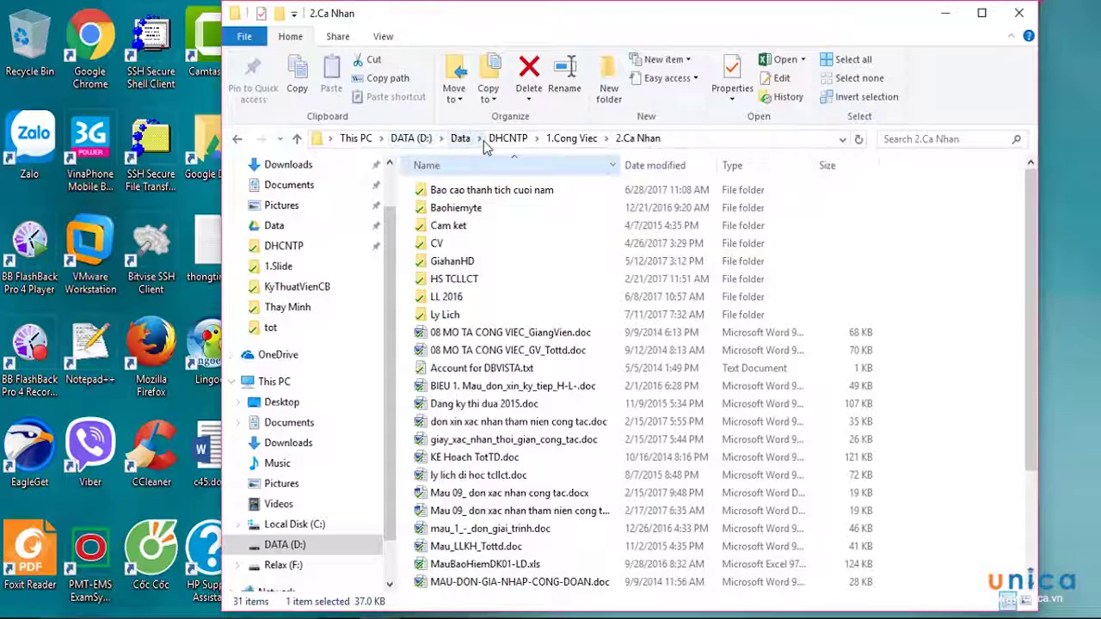
click(404, 139)
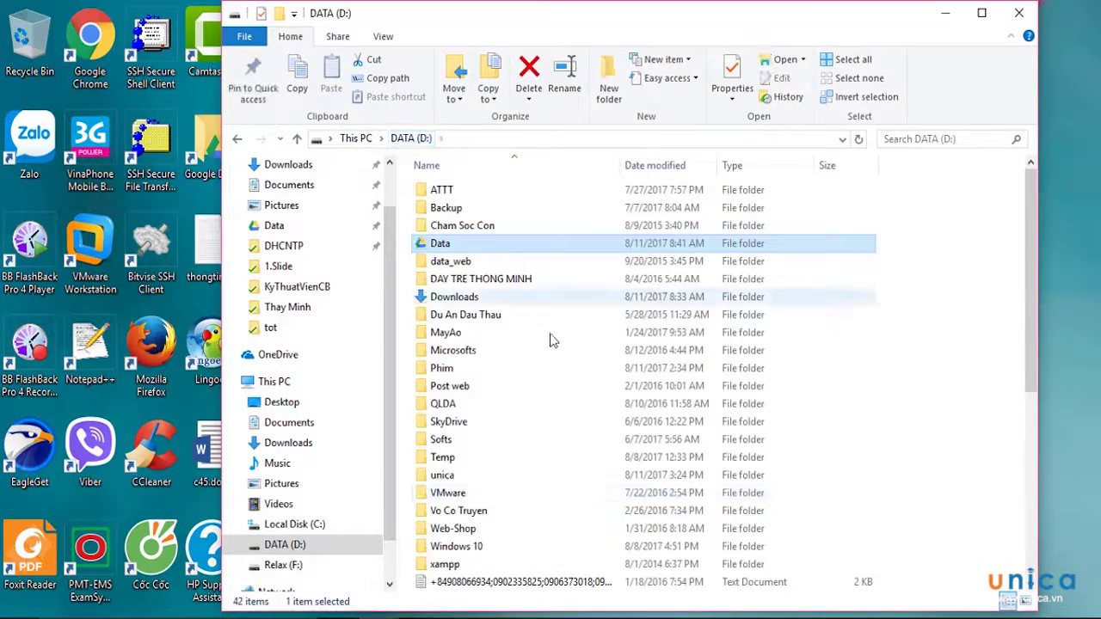
scroll(553, 430, down, 5)
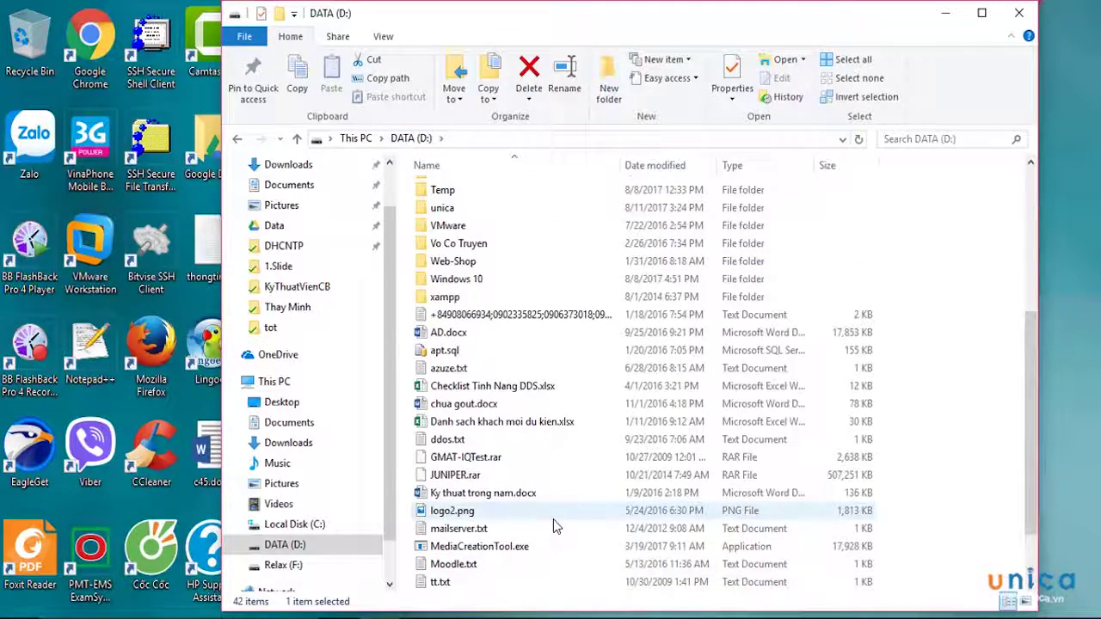
scroll(553, 527, down, 1)
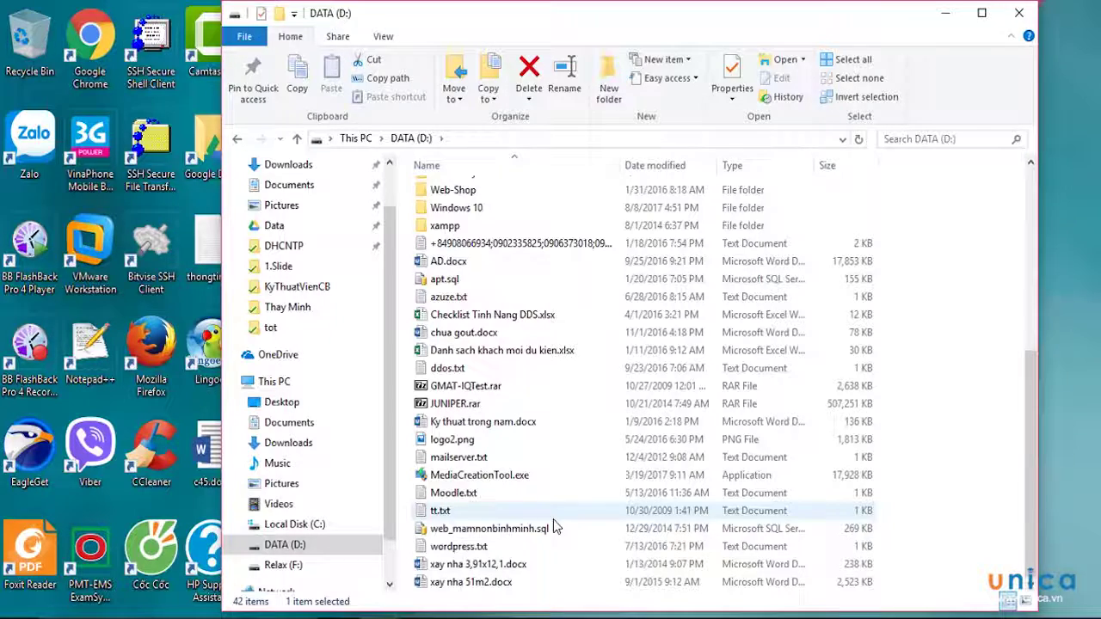
scroll(488, 585, up, 6)
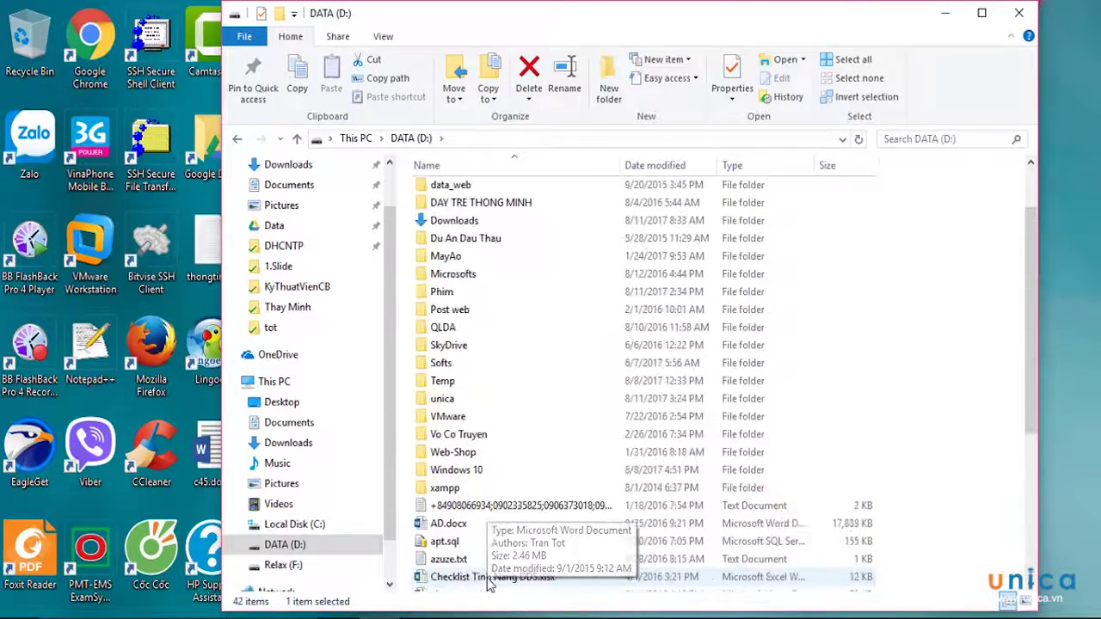
click(315, 568)
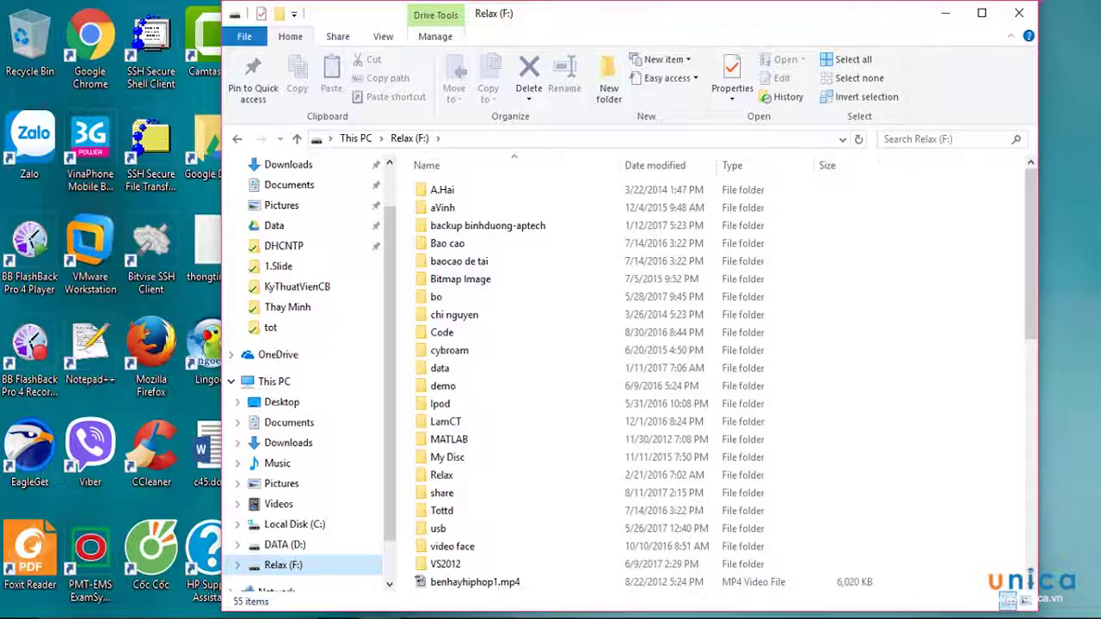
Bring the MSN Việt Nam browser page back in front of File Explorer
click(585, 503)
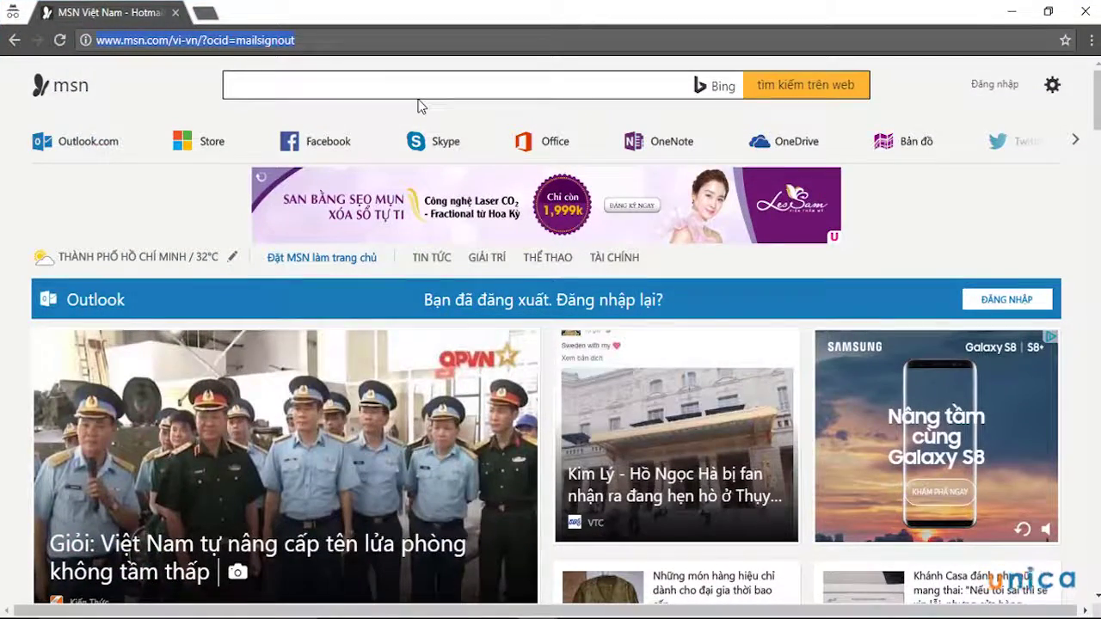
Go to hotmail.com and submit the Outlook.com account e-mail, fixing a typo
text(hot)
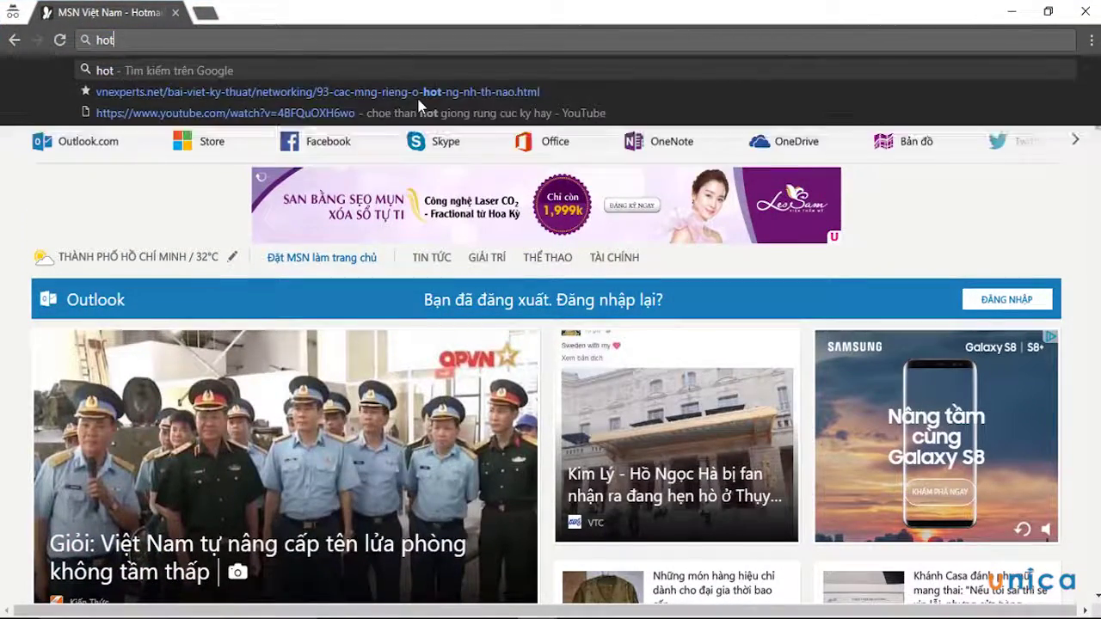
text(mail.com)
key(Return)
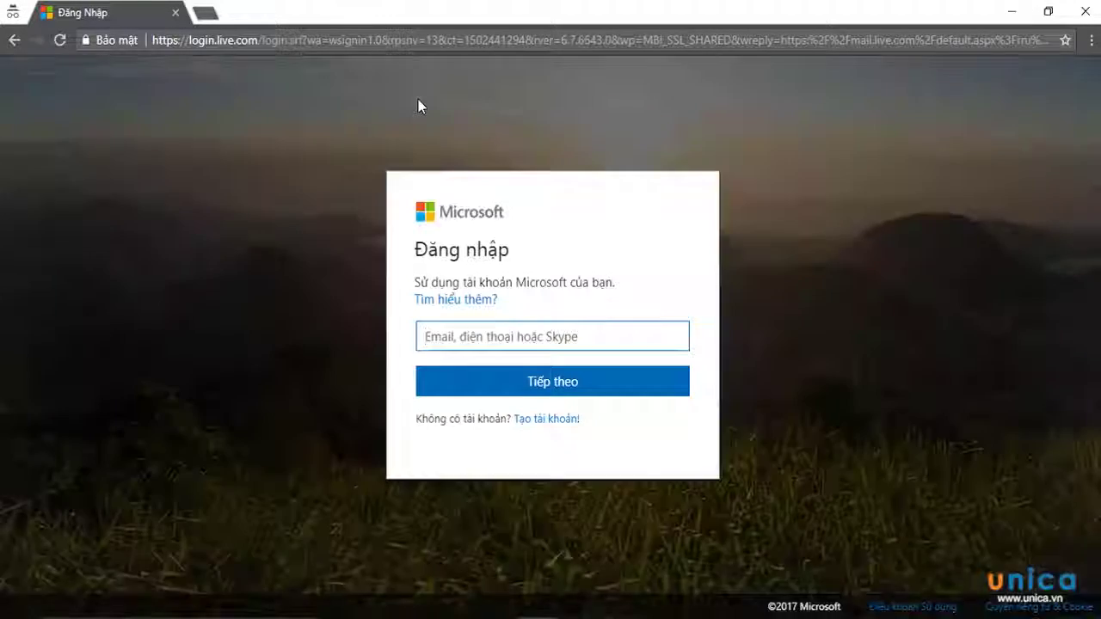
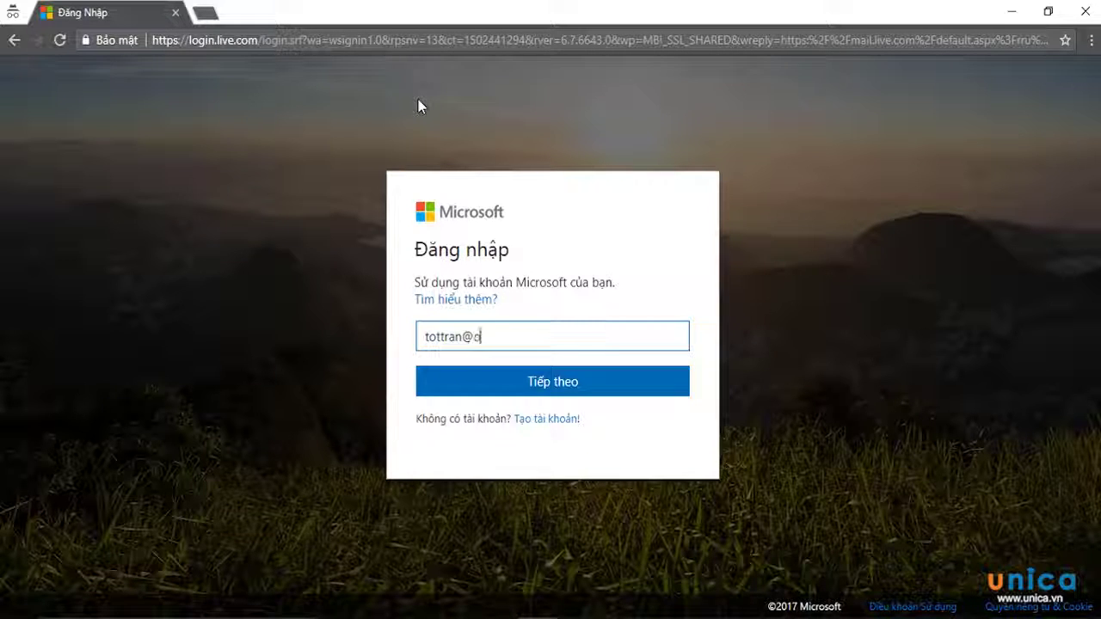
key(Return)
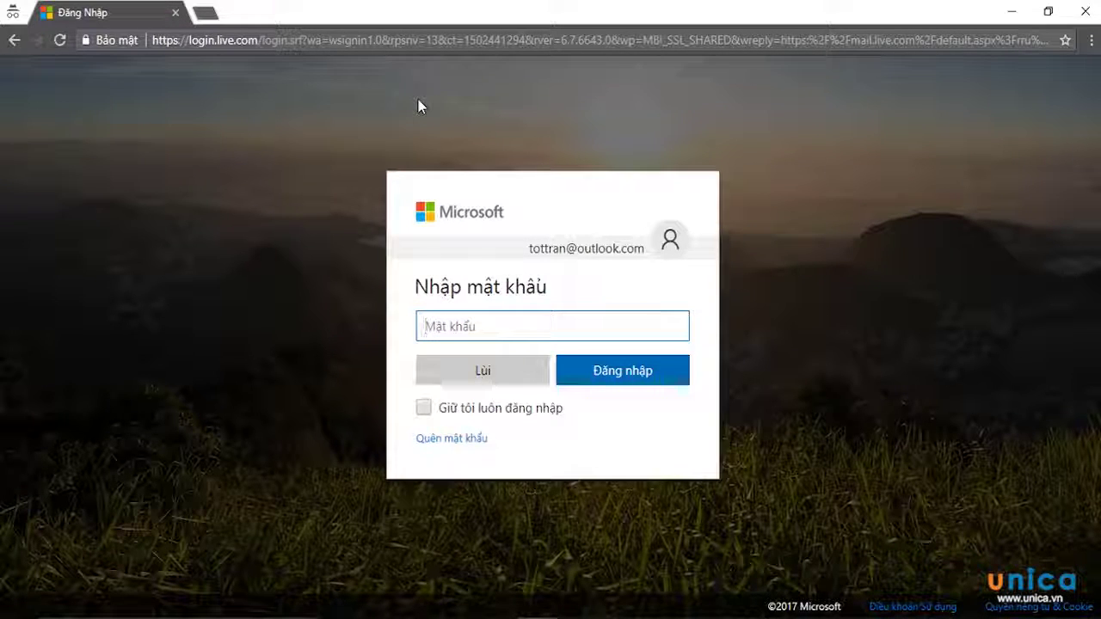
Enter the account password, correcting a mistake, and sign in
text(••••)
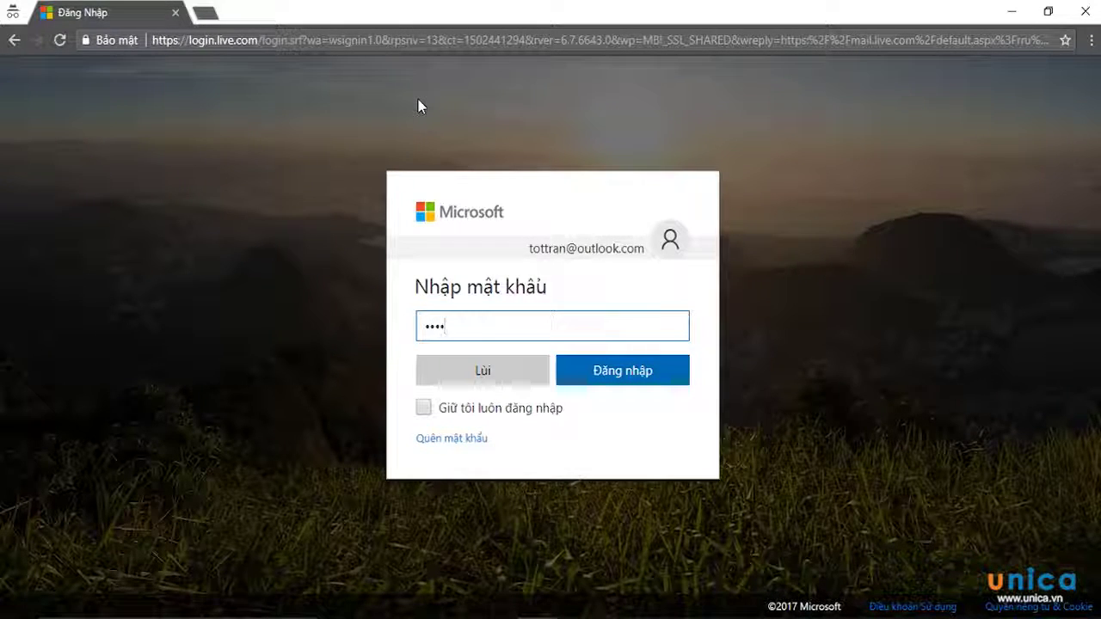
text(•)
key(BackSpace)
key(BackSpace)
key(BackSpace)
key(BackSpace)
key(BackSpace)
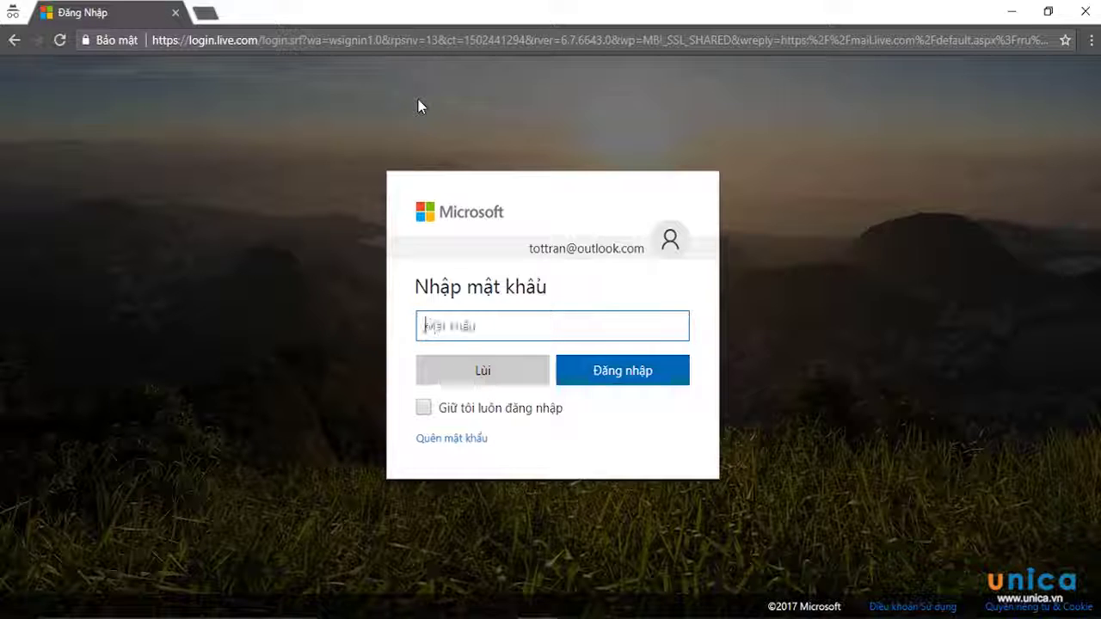
text(••••••)
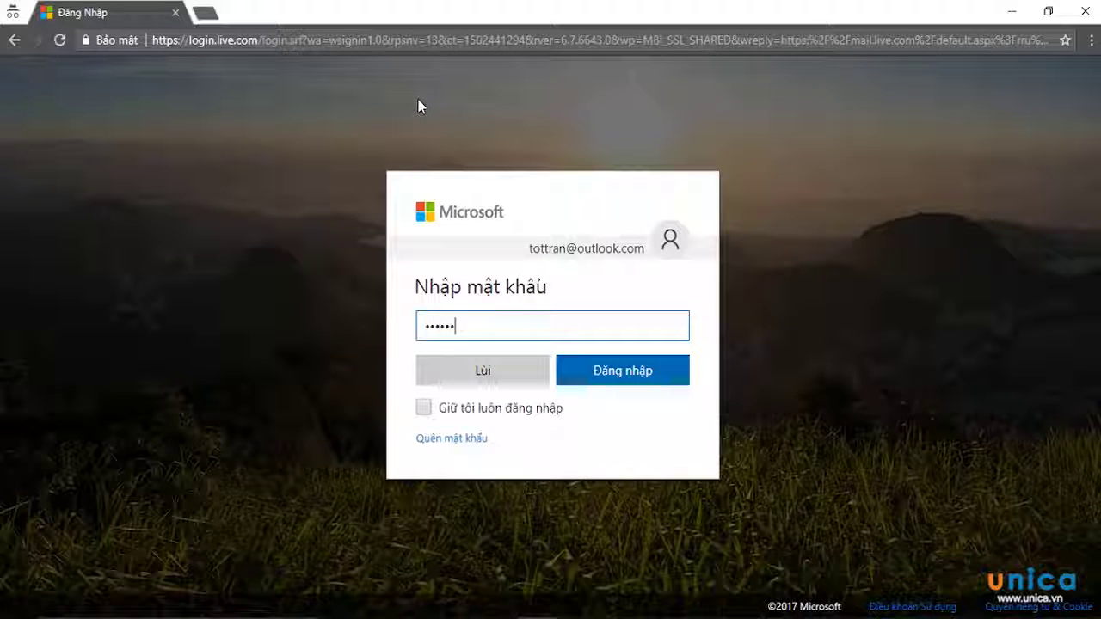
text(••••••)
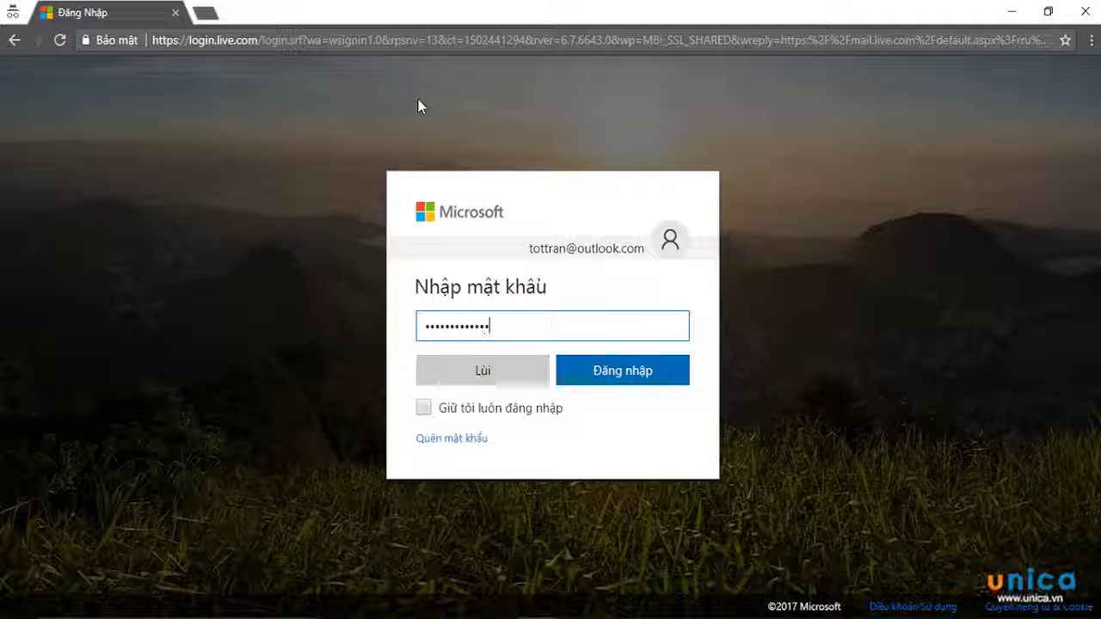
key(Return)
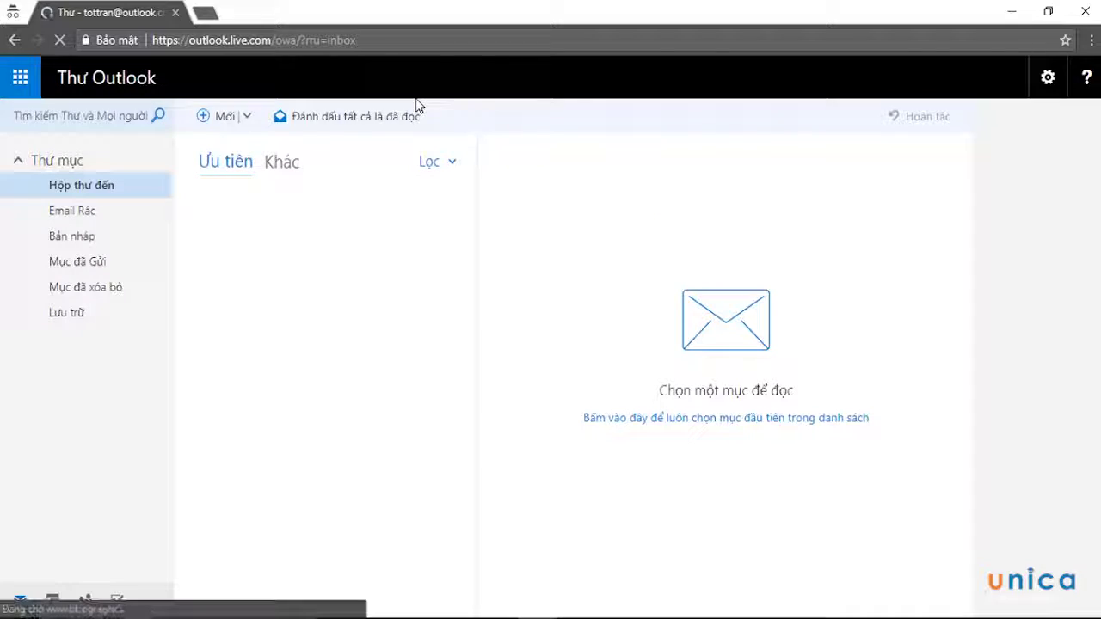
Launch OneDrive in a new tab from the Outlook app launcher
click(20, 80)
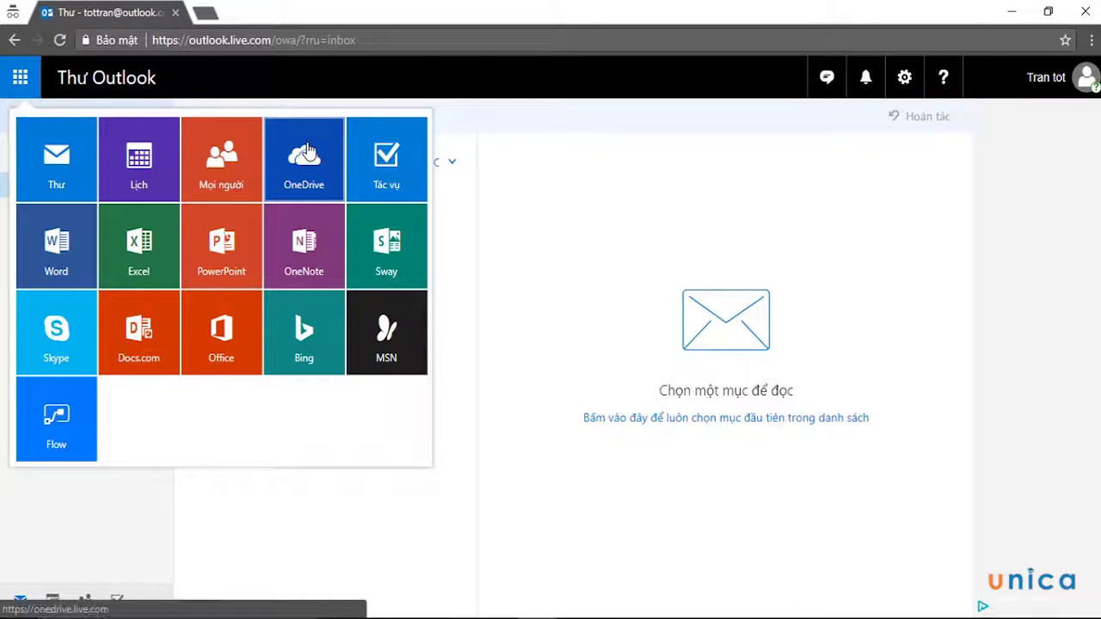
click(307, 151)
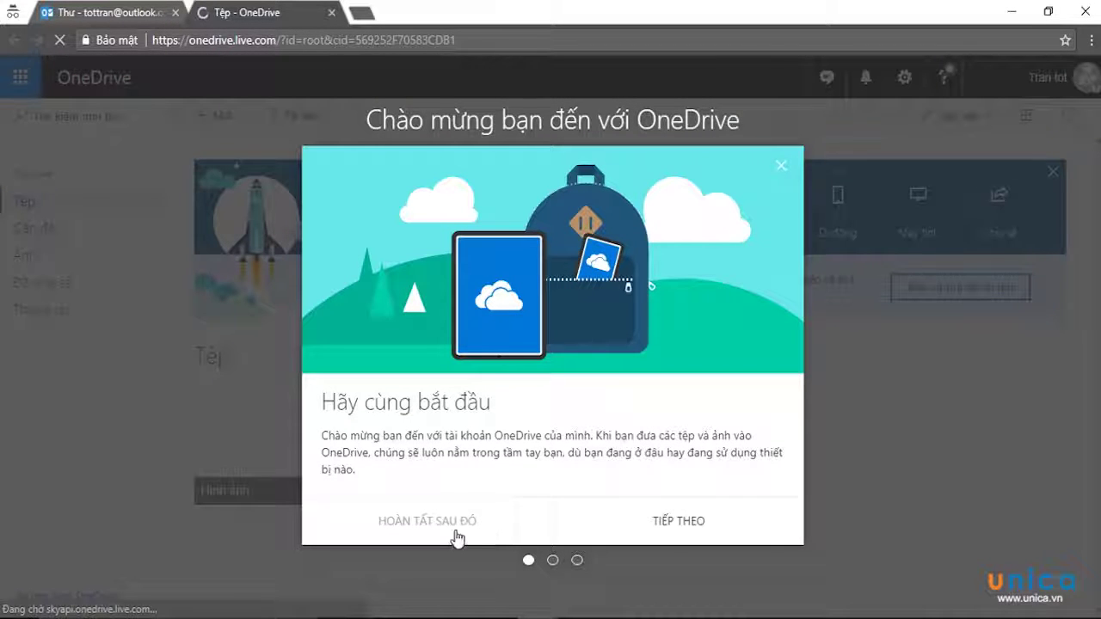
Step through all three OneDrive welcome pages and finish the tour with HÃY BẮT ĐẦU
click(662, 524)
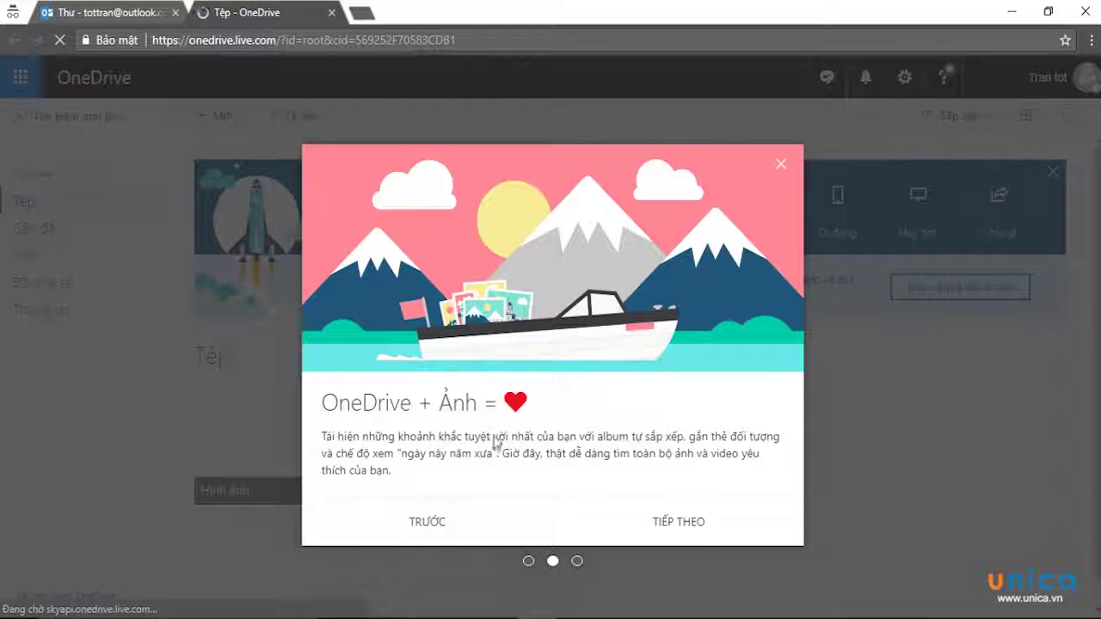
click(686, 523)
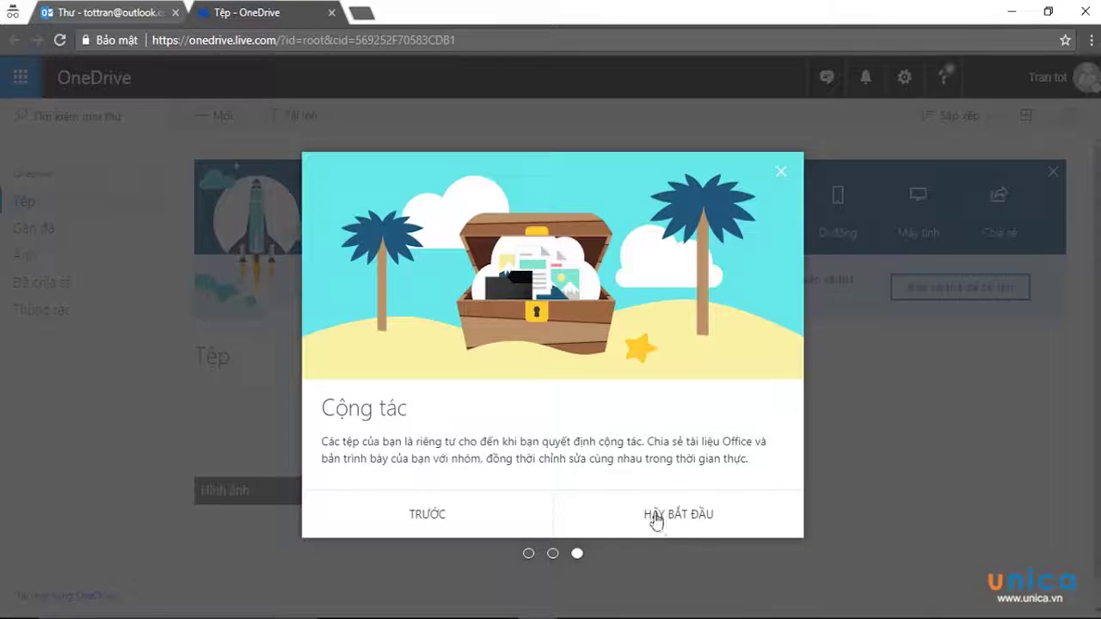
click(653, 520)
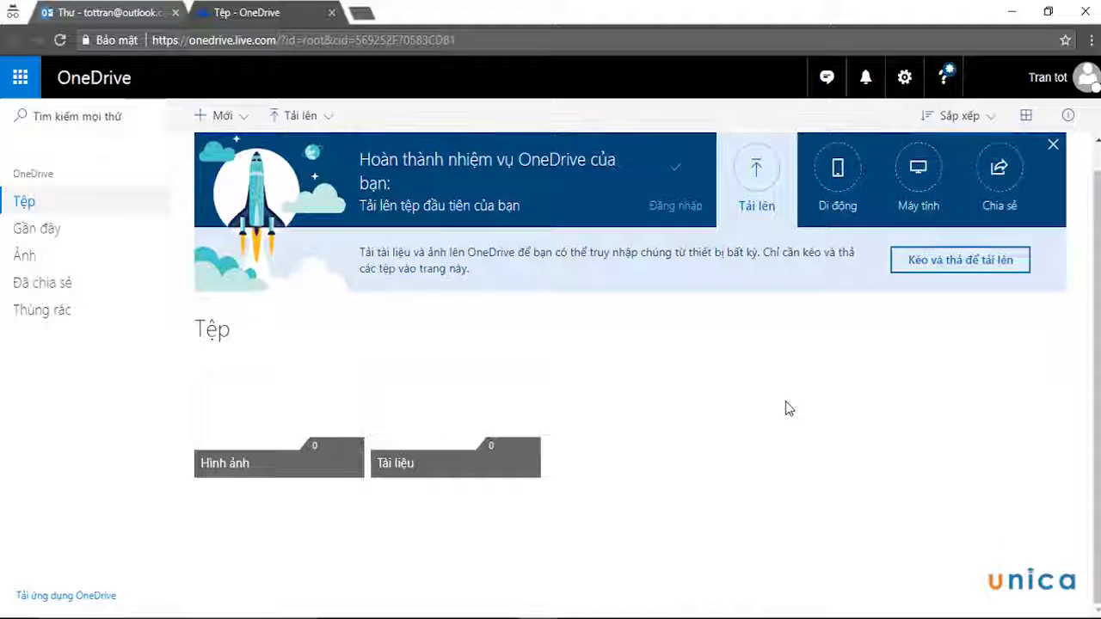
Open the 'Mua thêm dung lượng lưu trữ' storage upgrade page
scroll(788, 407, down, 1)
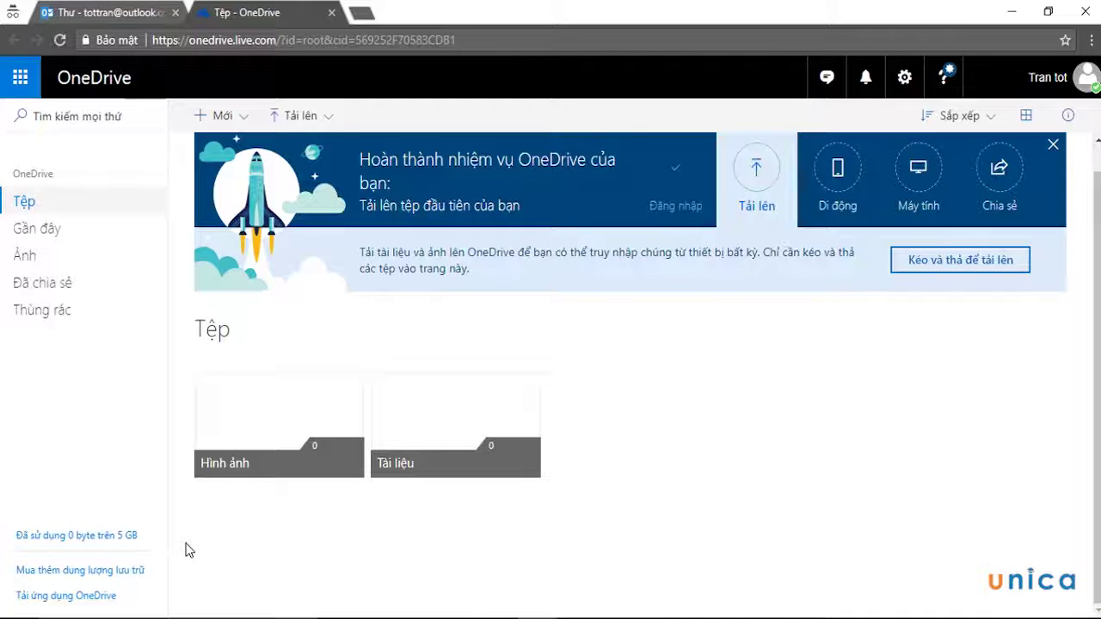
click(82, 571)
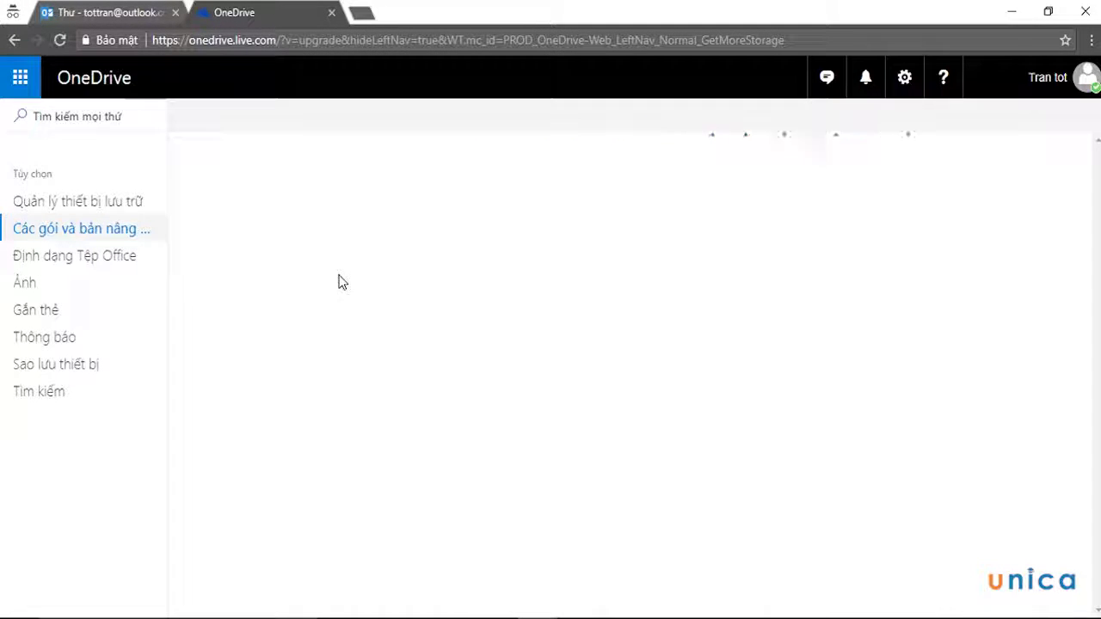
From the Outlook tab, launch OneDrive again in a third tab
click(127, 11)
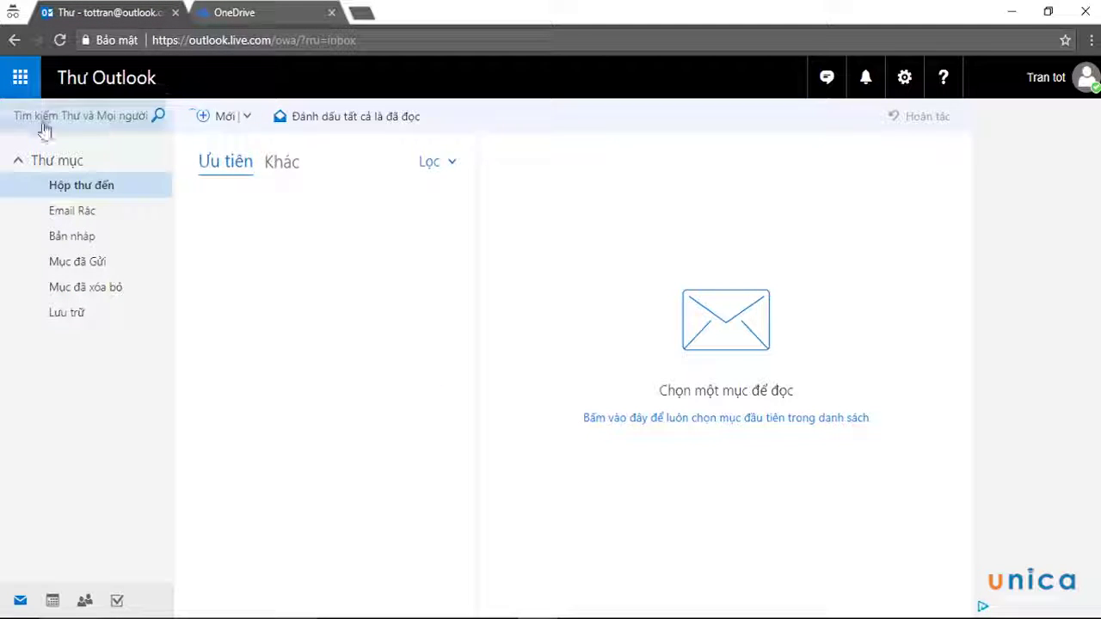
click(20, 77)
click(321, 160)
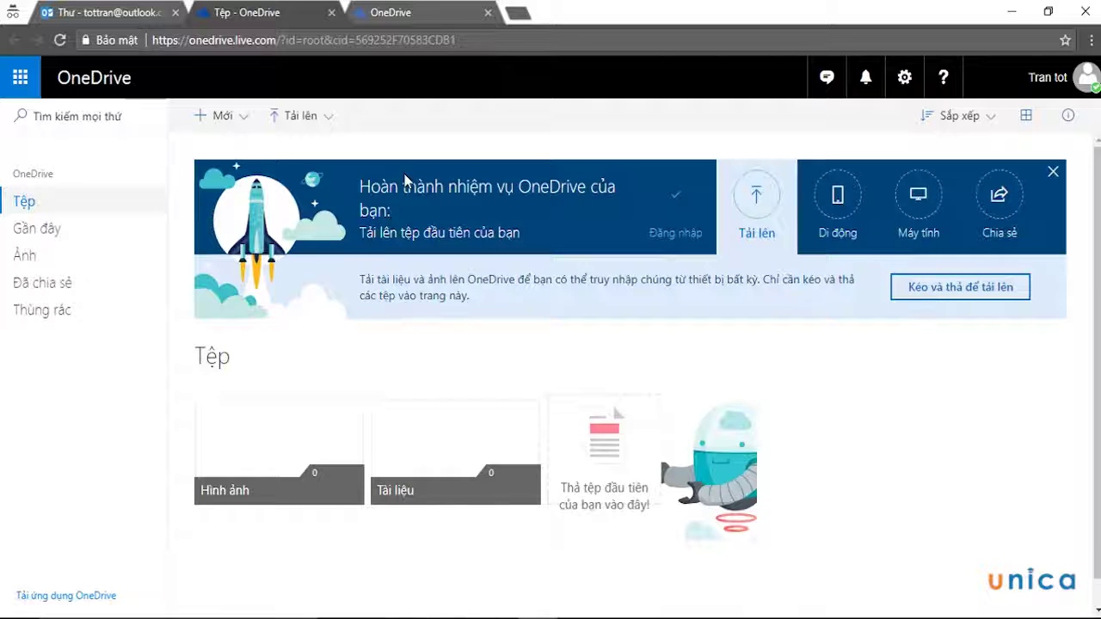
Upload Cach day con.docx from the Relax (F:) drive into OneDrive Files
click(328, 118)
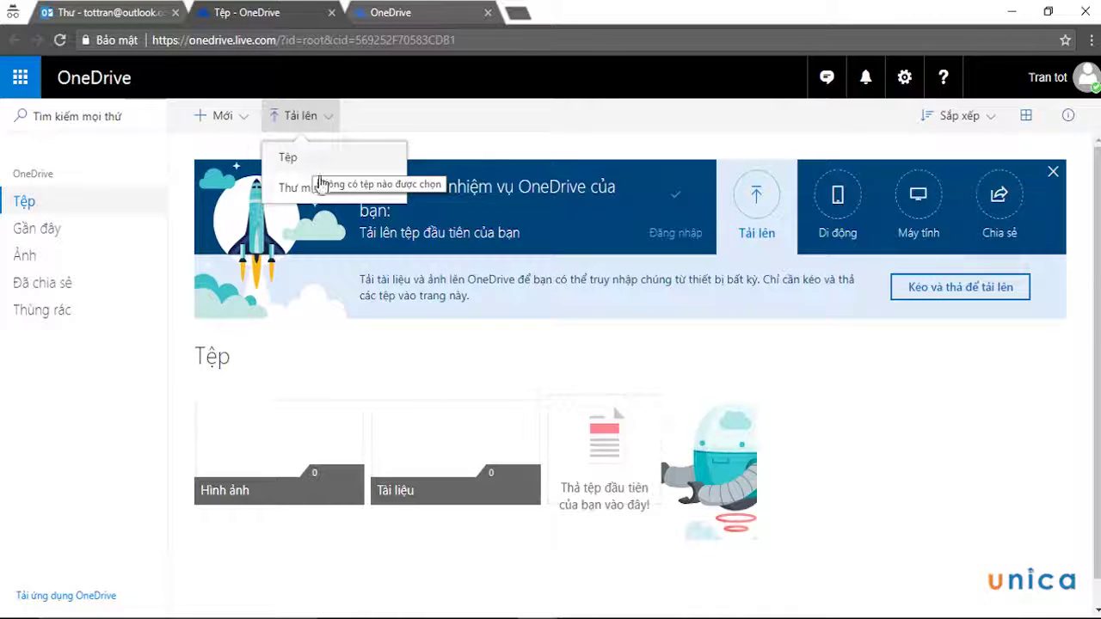
click(318, 161)
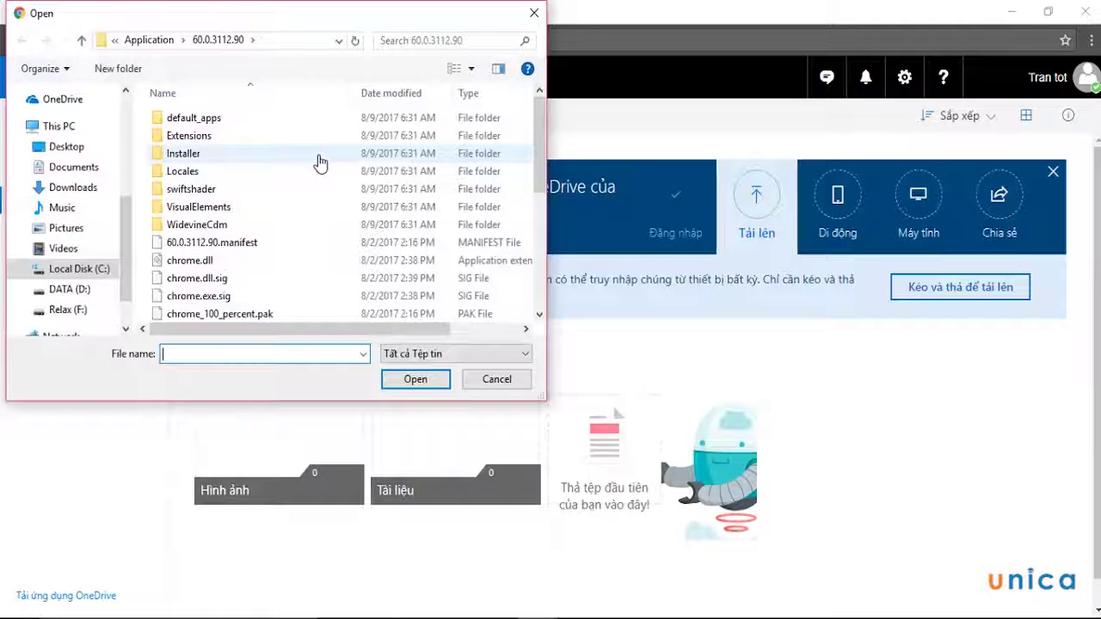
click(69, 310)
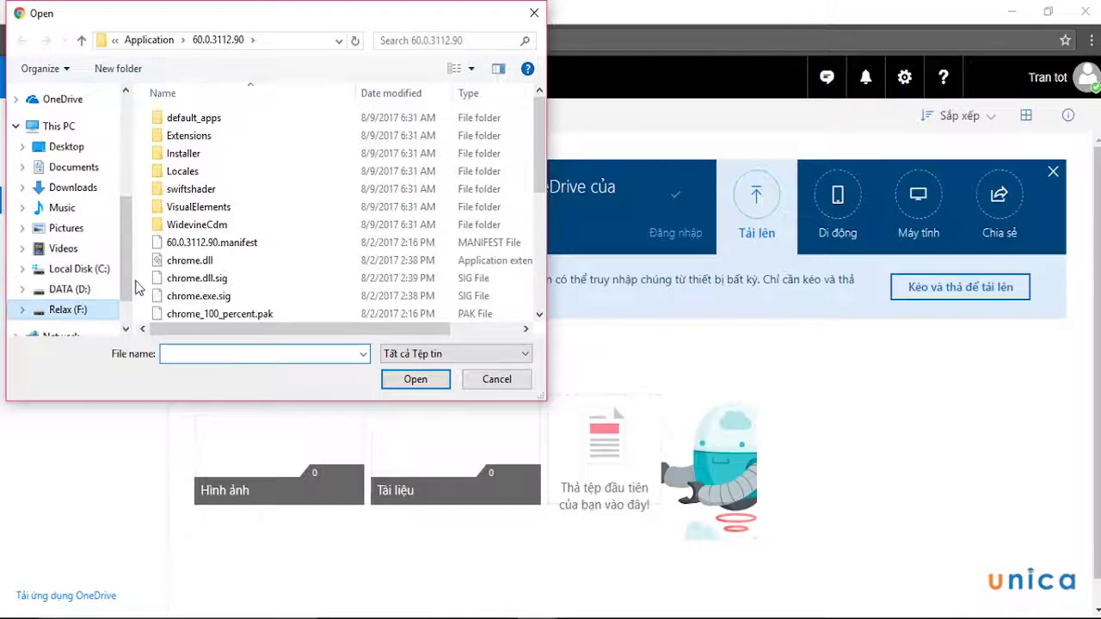
scroll(304, 258, down, 3)
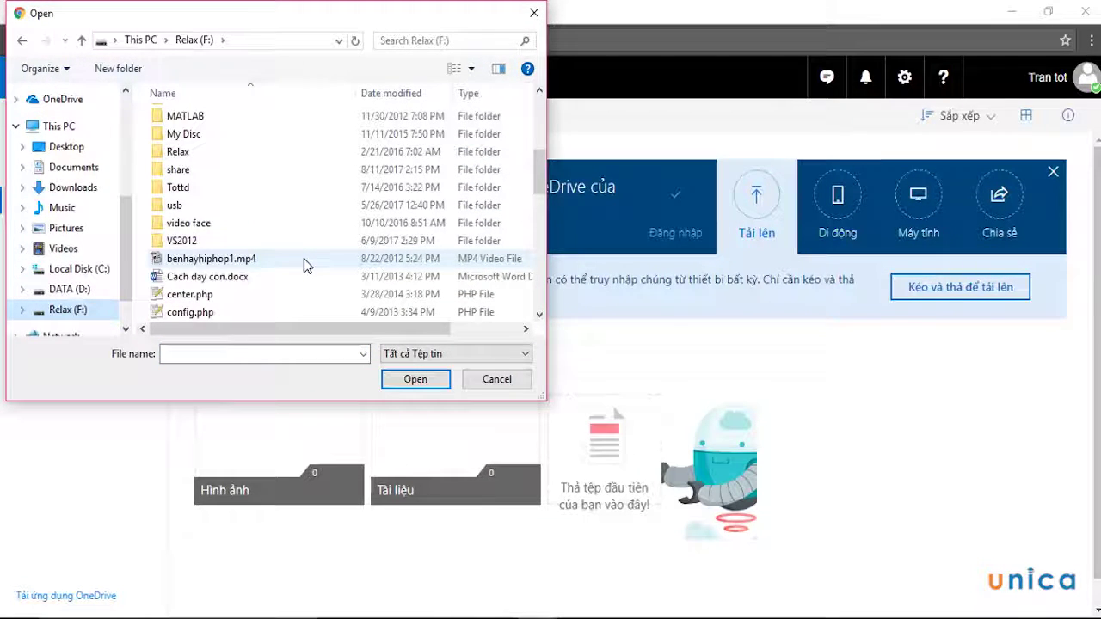
scroll(303, 258, down, 1)
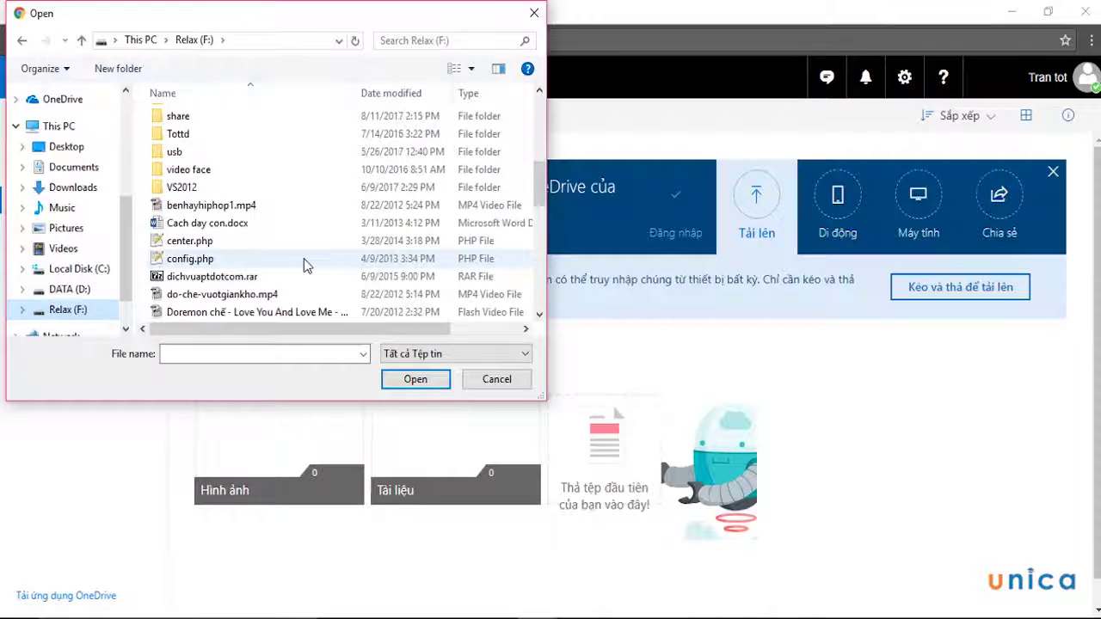
click(225, 231)
click(417, 379)
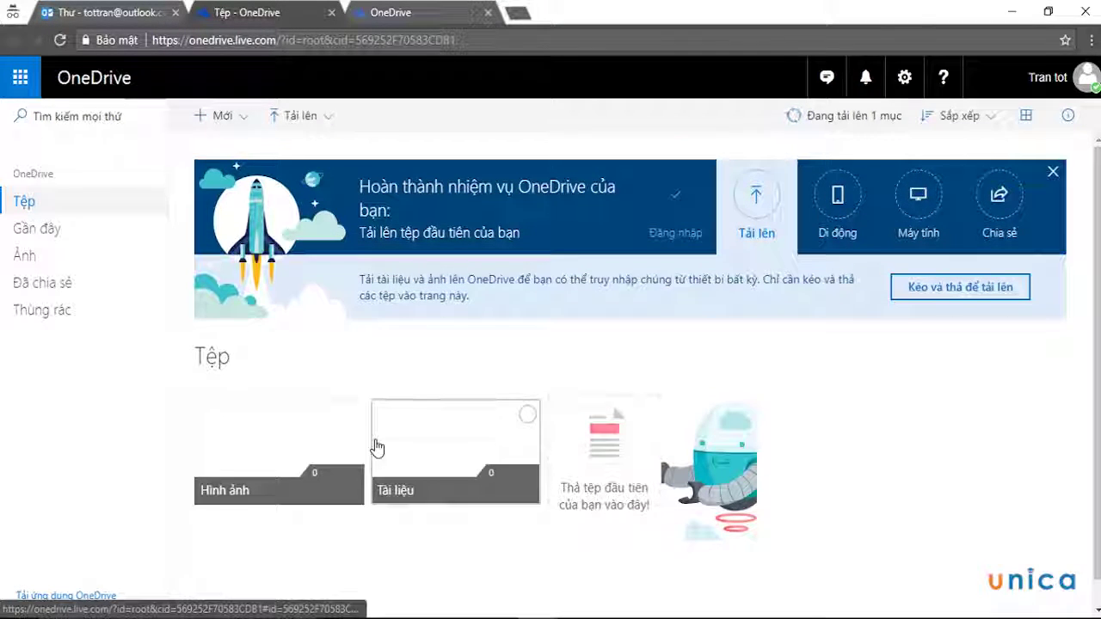
scroll(484, 450, down, 1)
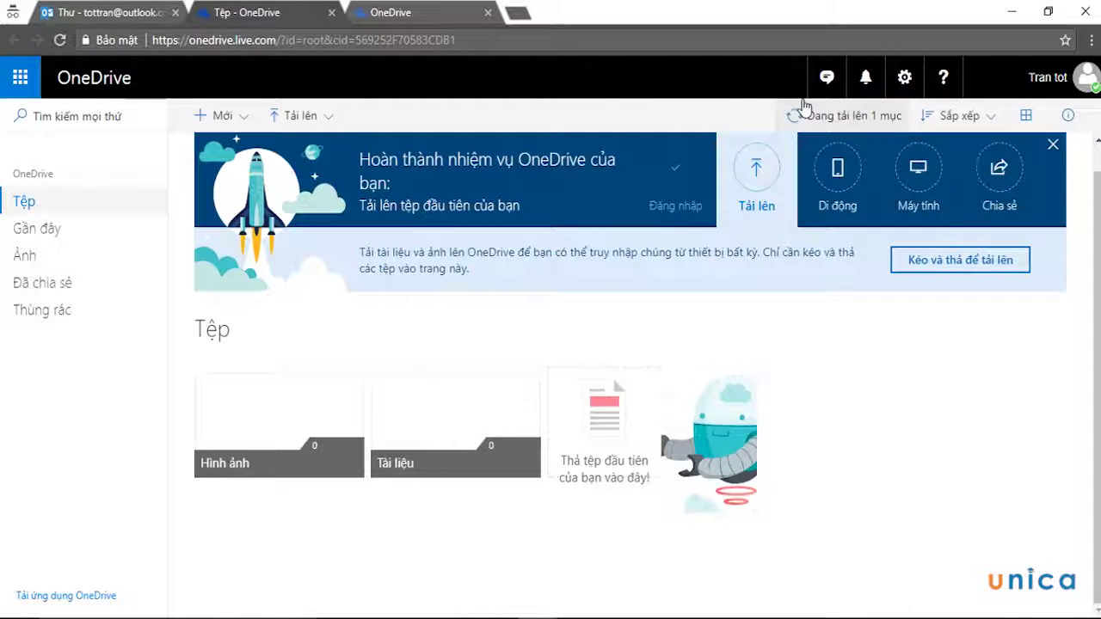
click(244, 118)
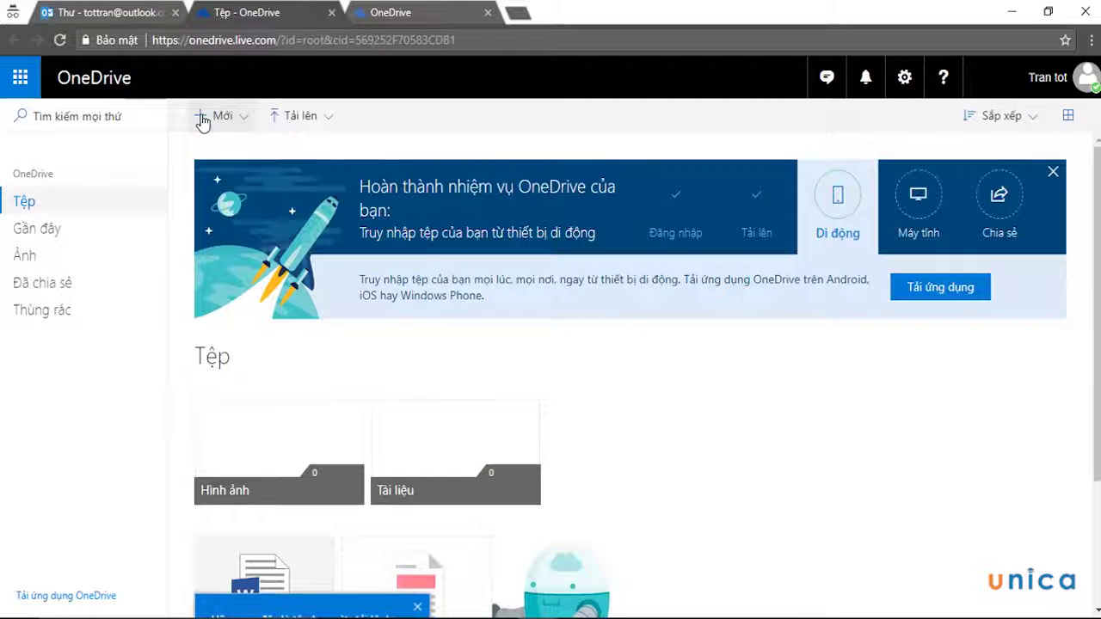
Create a folder named DuLieu through the Mới > Thư mục menu
click(203, 120)
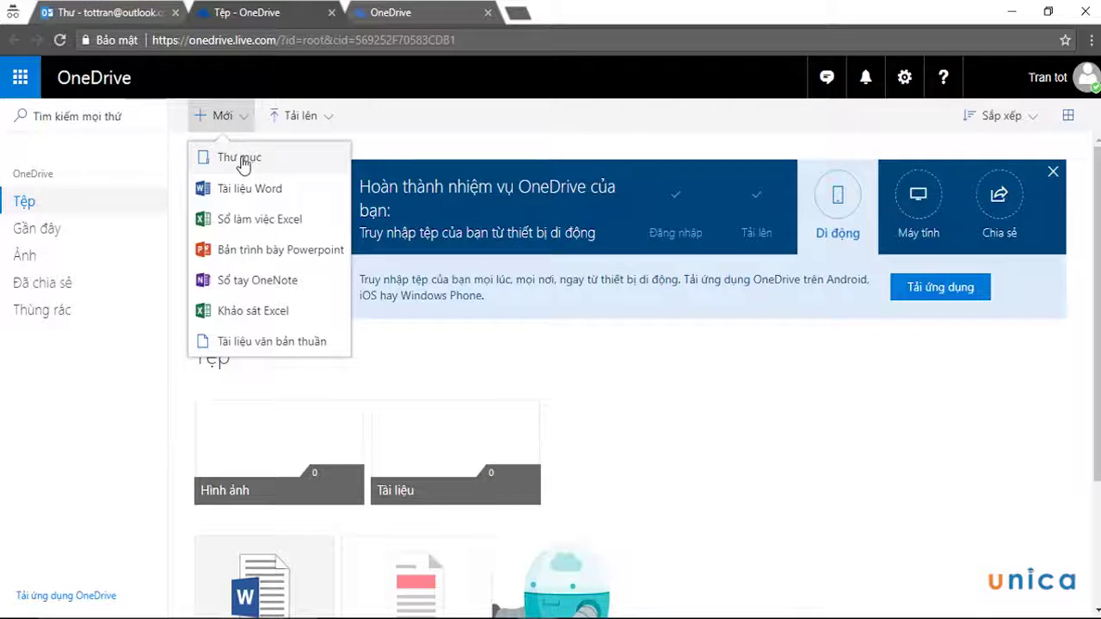
click(243, 165)
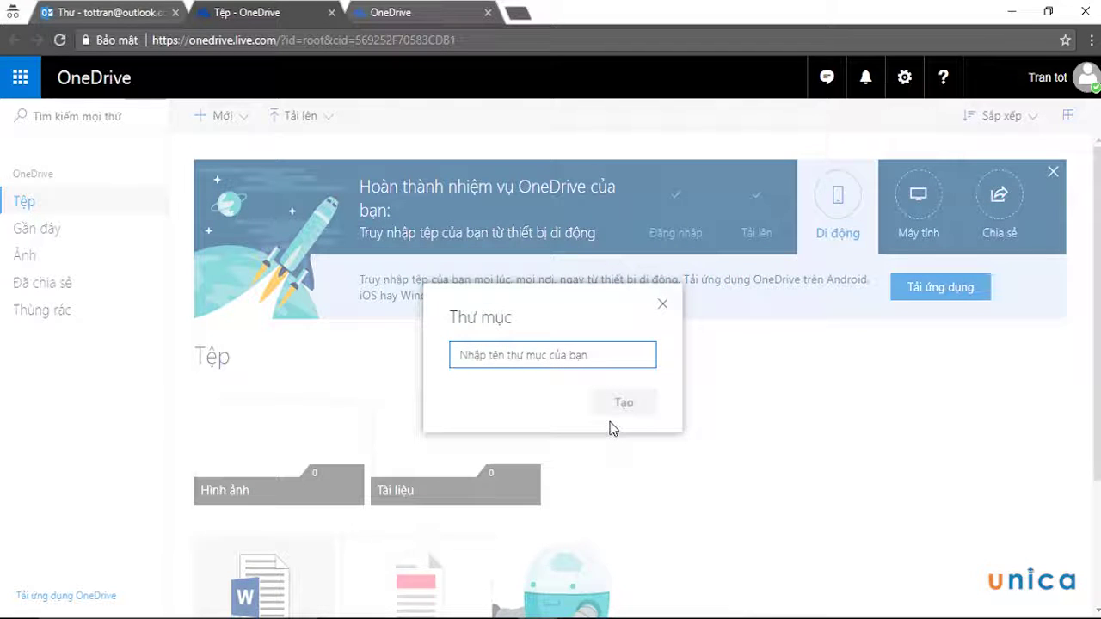
text(Du)
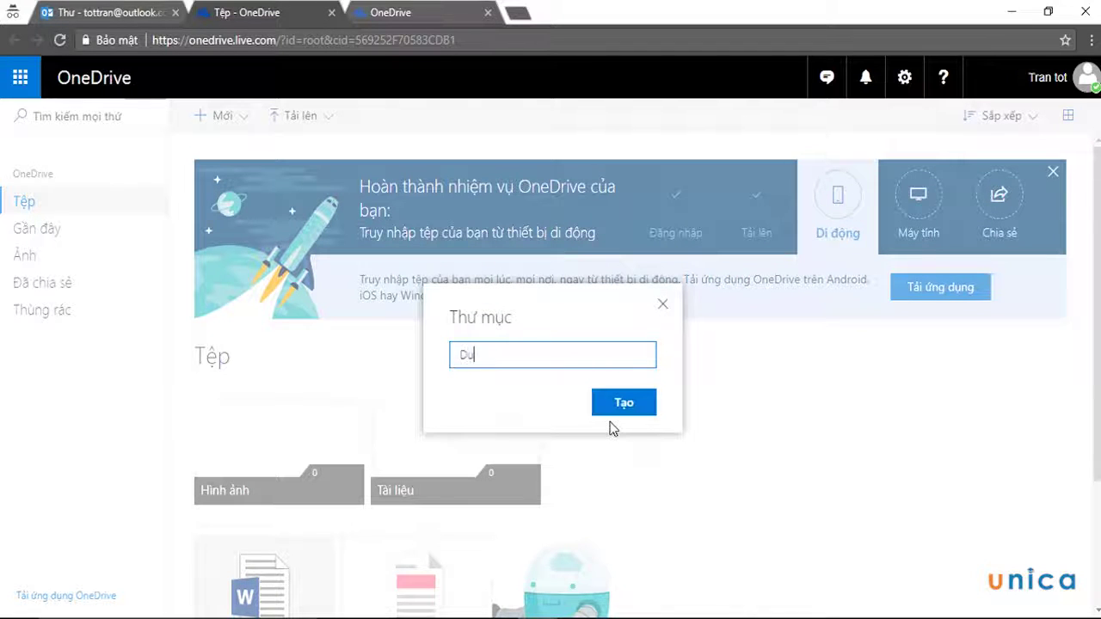
text(Lieu)
key(Return)
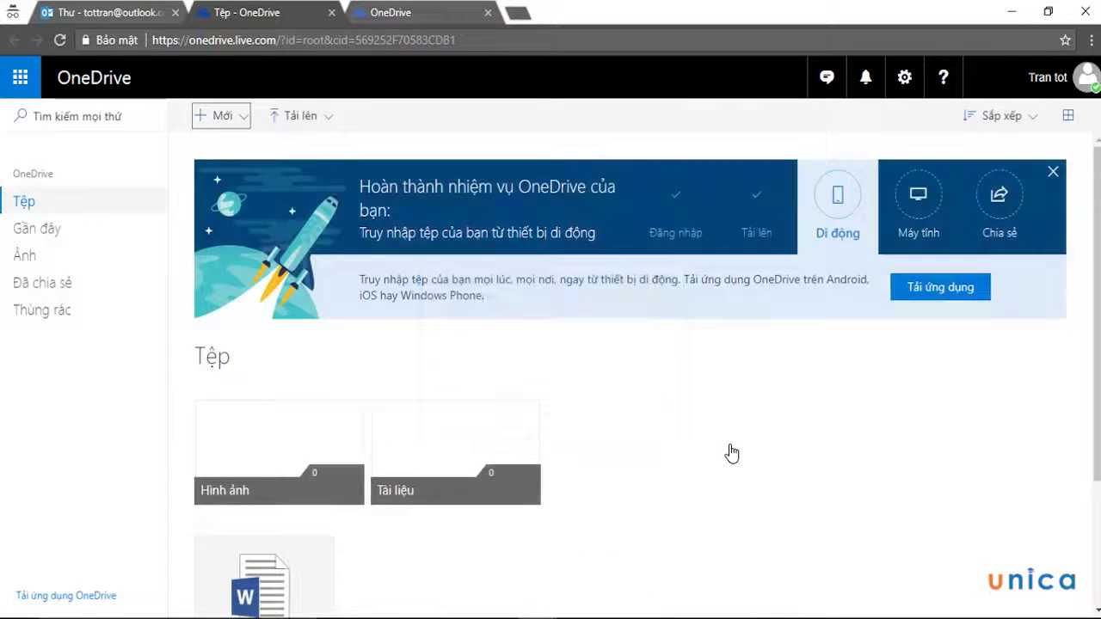
Bring up and then dismiss the create and upload options in the Files area
scroll(730, 451, down, 2)
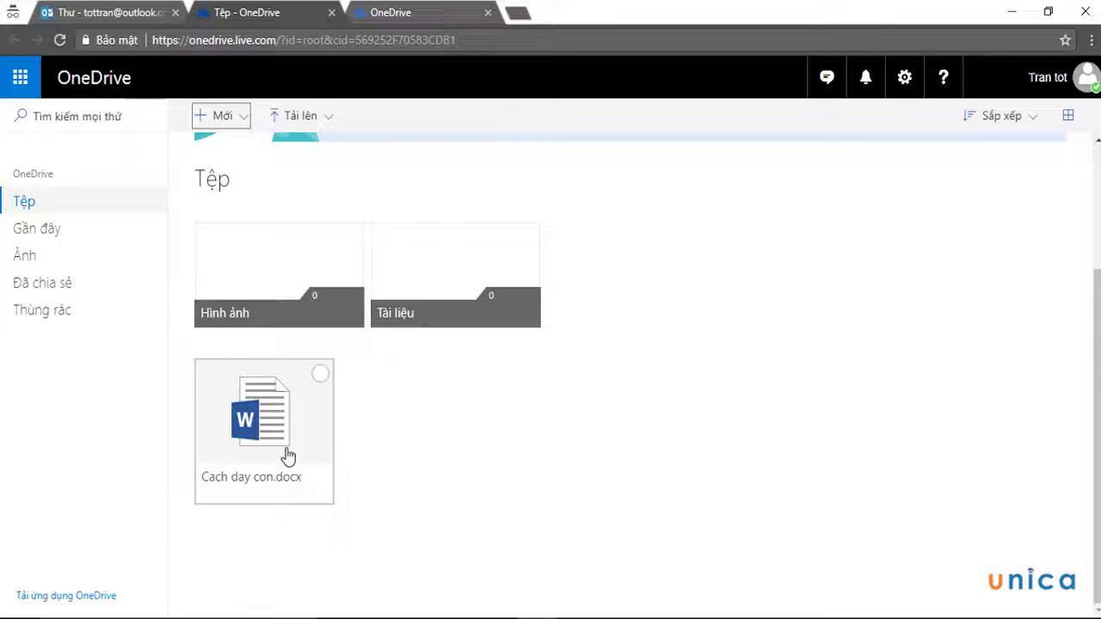
right_click(663, 315)
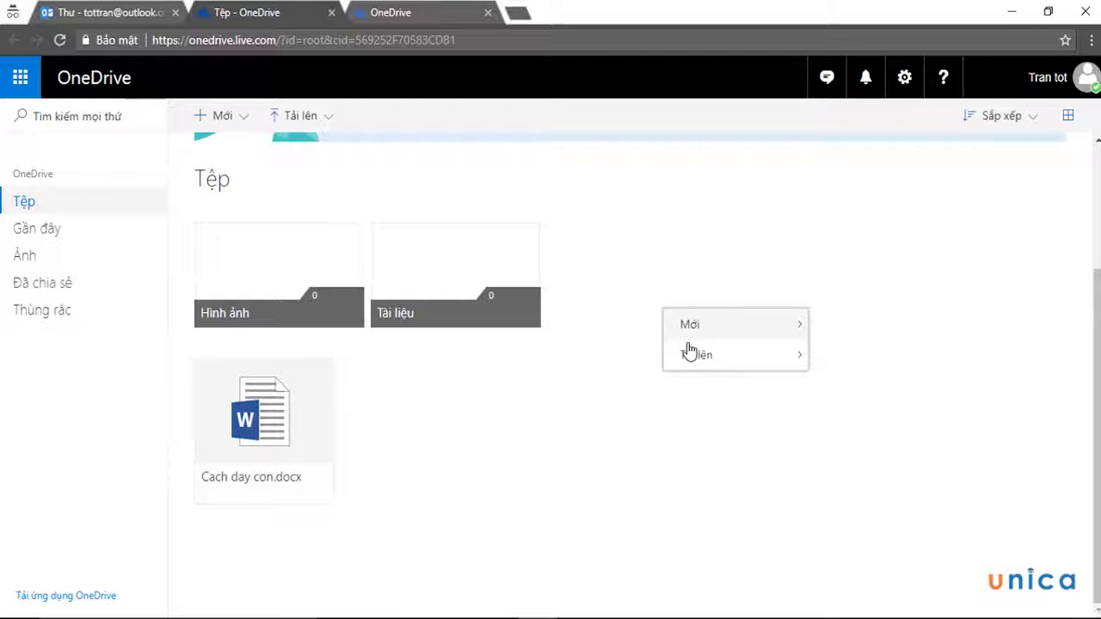
click(597, 378)
scroll(534, 416, up, 1)
scroll(535, 416, up, 2)
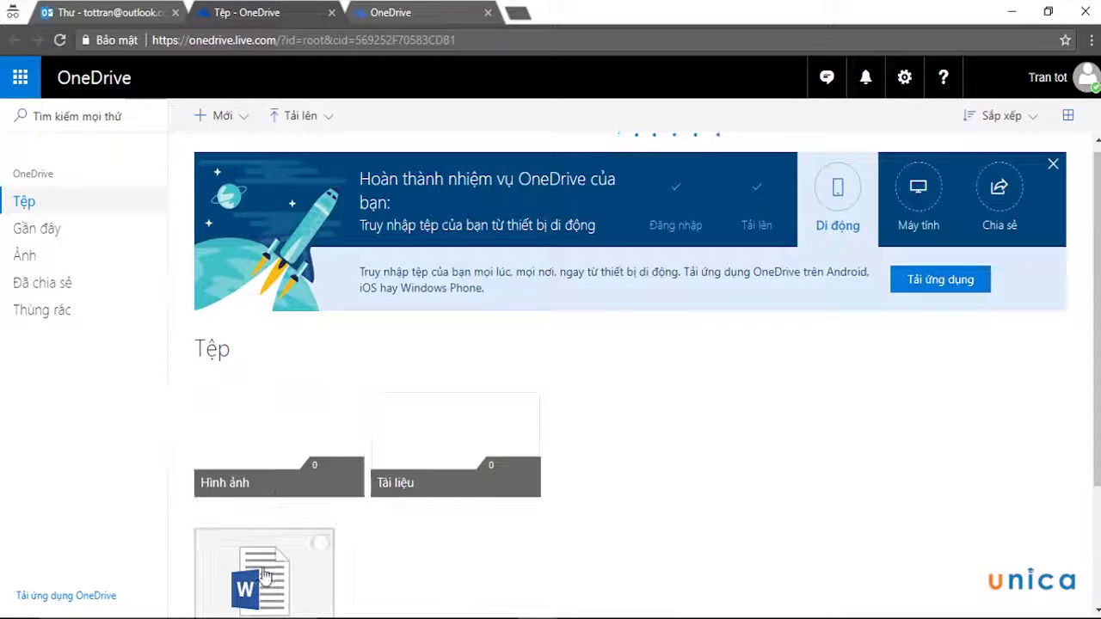
Close the stray loading tab and drag Cach day con.docx onto the DuLieu folder
click(248, 591)
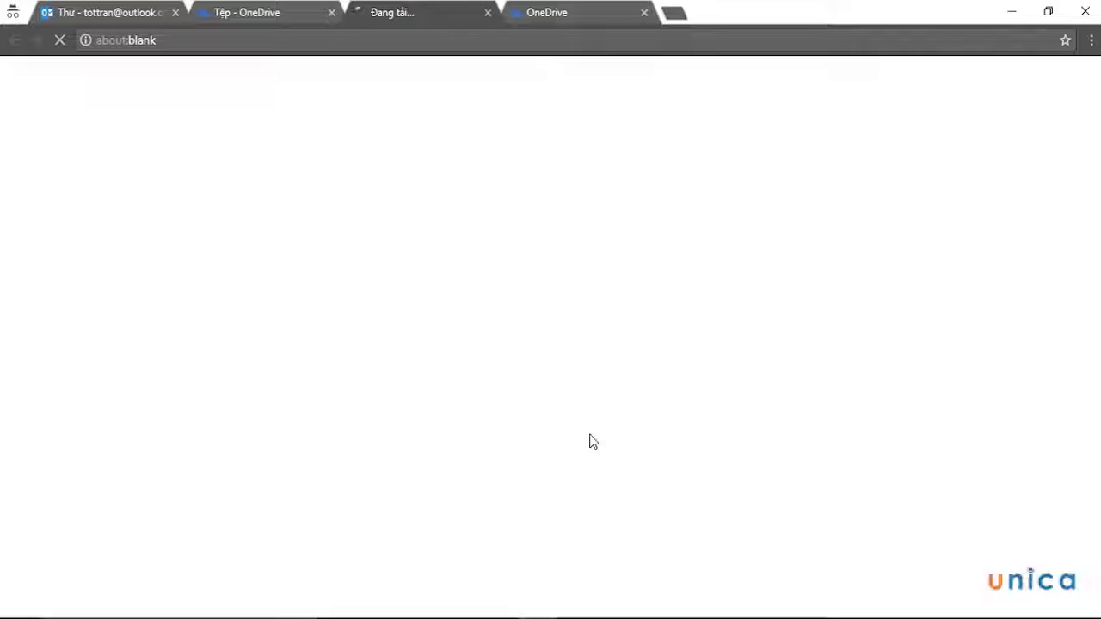
click(273, 13)
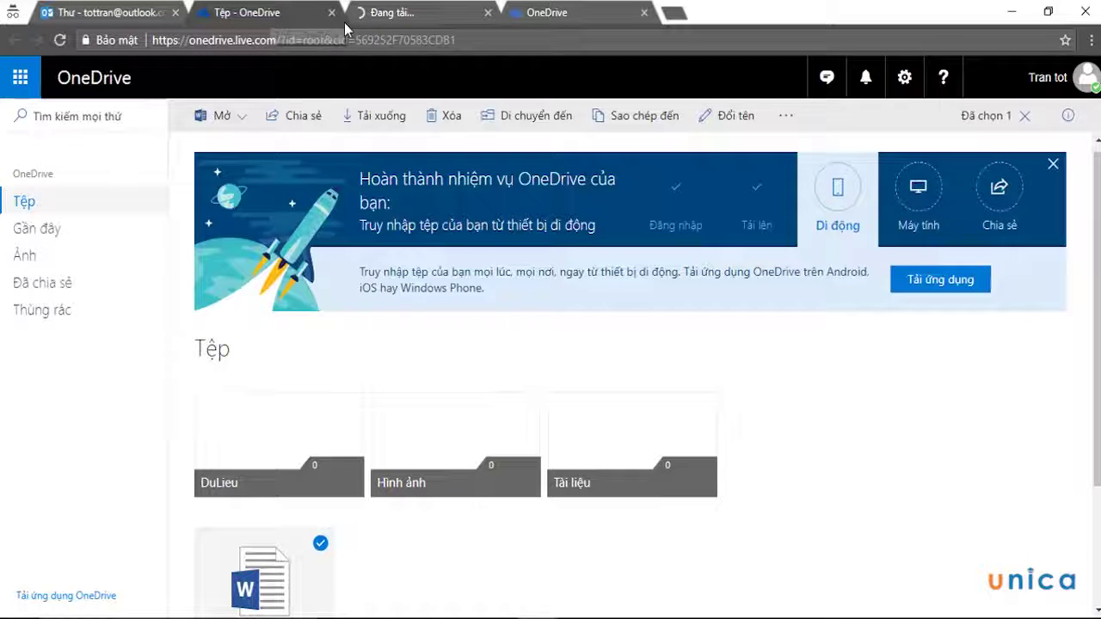
click(392, 14)
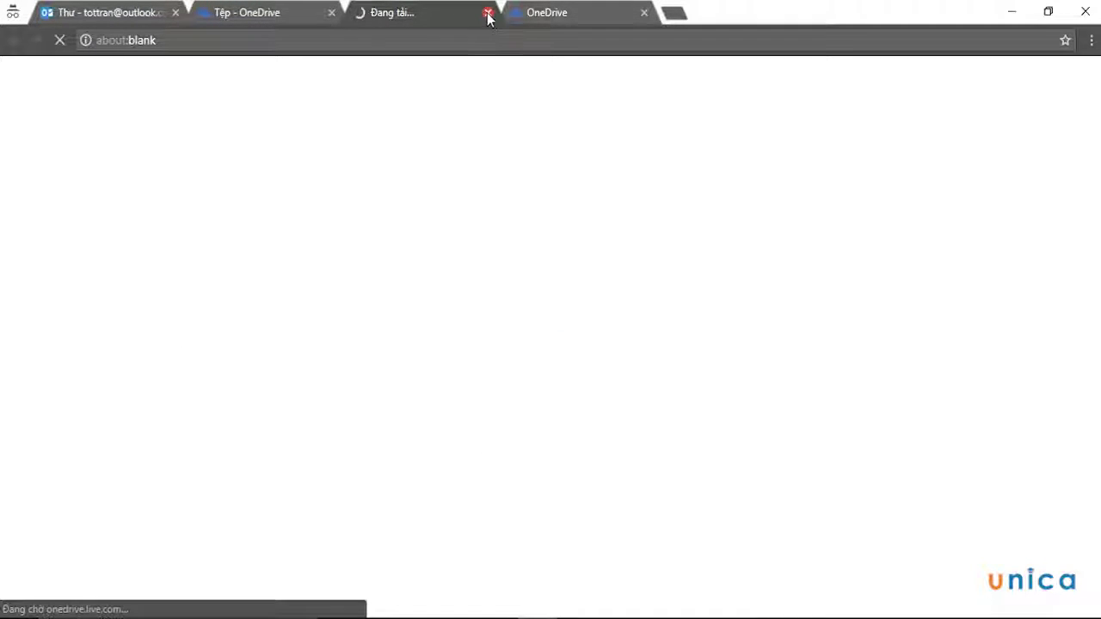
click(488, 13)
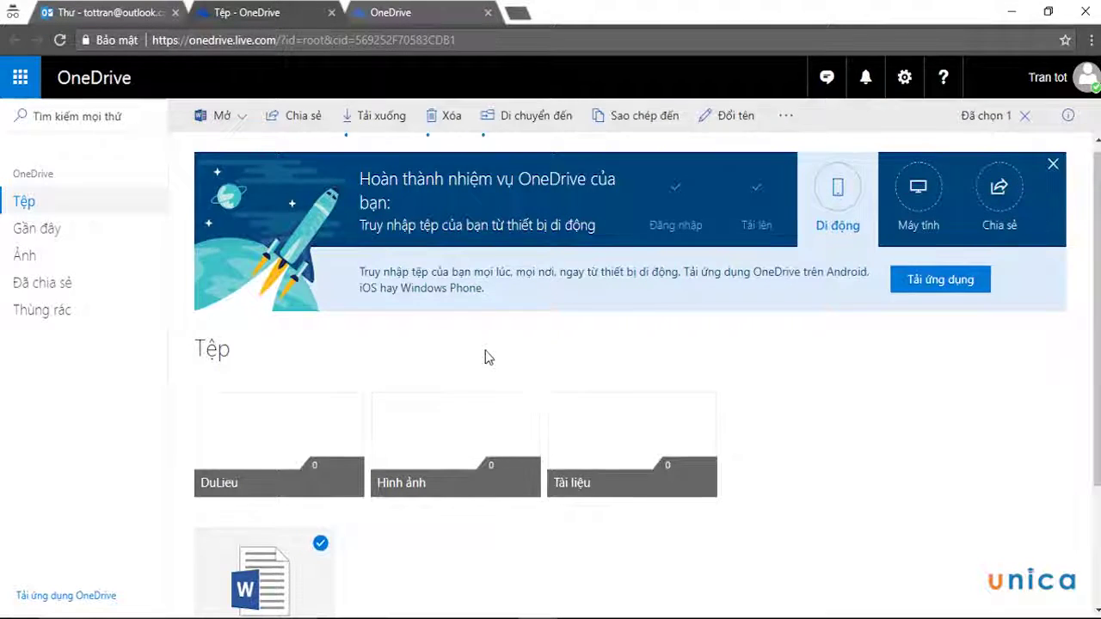
scroll(484, 356, down, 2)
drag(251, 447, 255, 259)
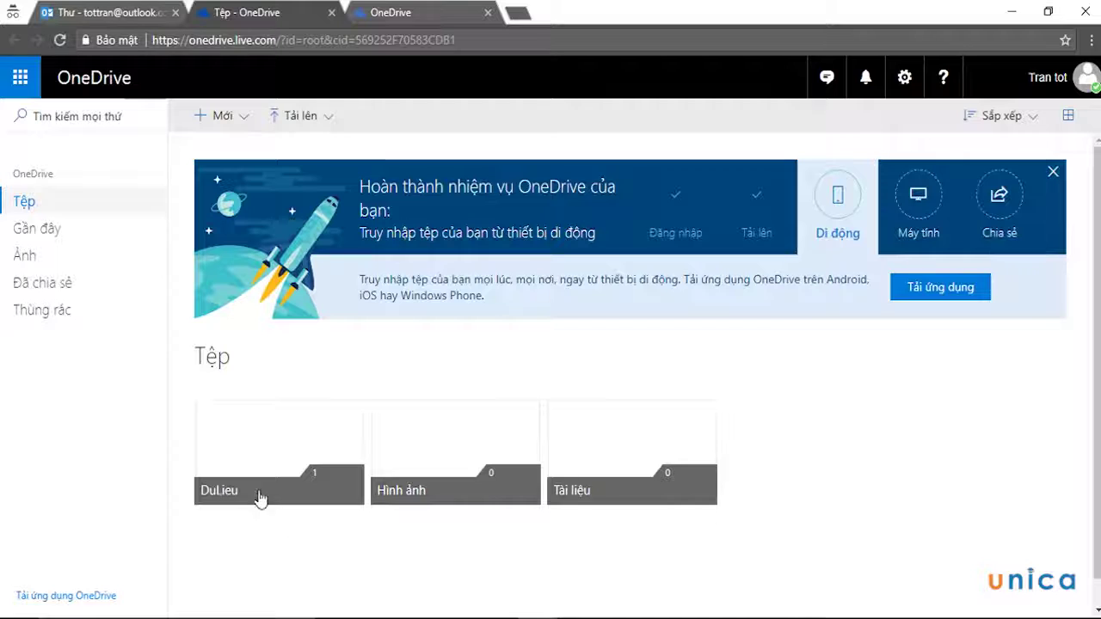
Open DuLieu, closing the extra loading tab, to show Cach day con.docx as its only file
click(277, 438)
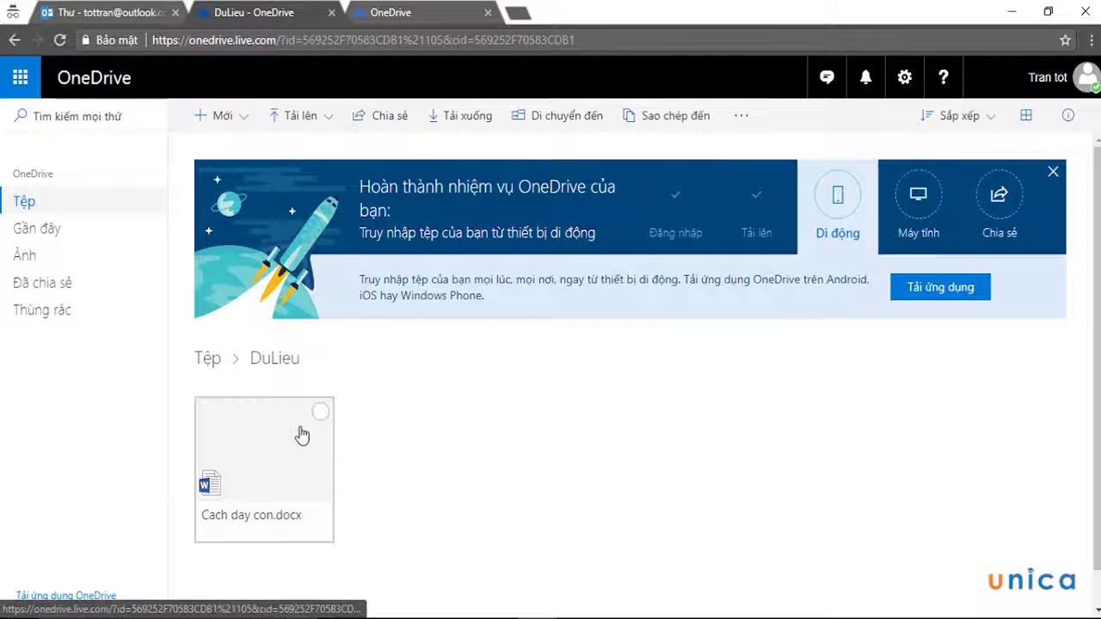
click(298, 436)
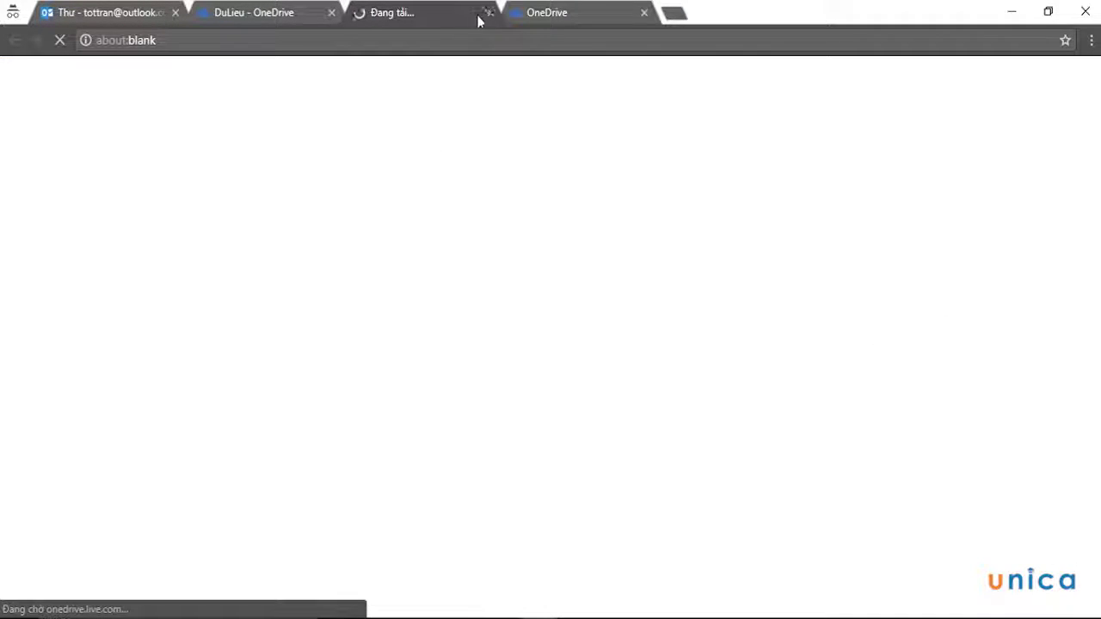
click(487, 12)
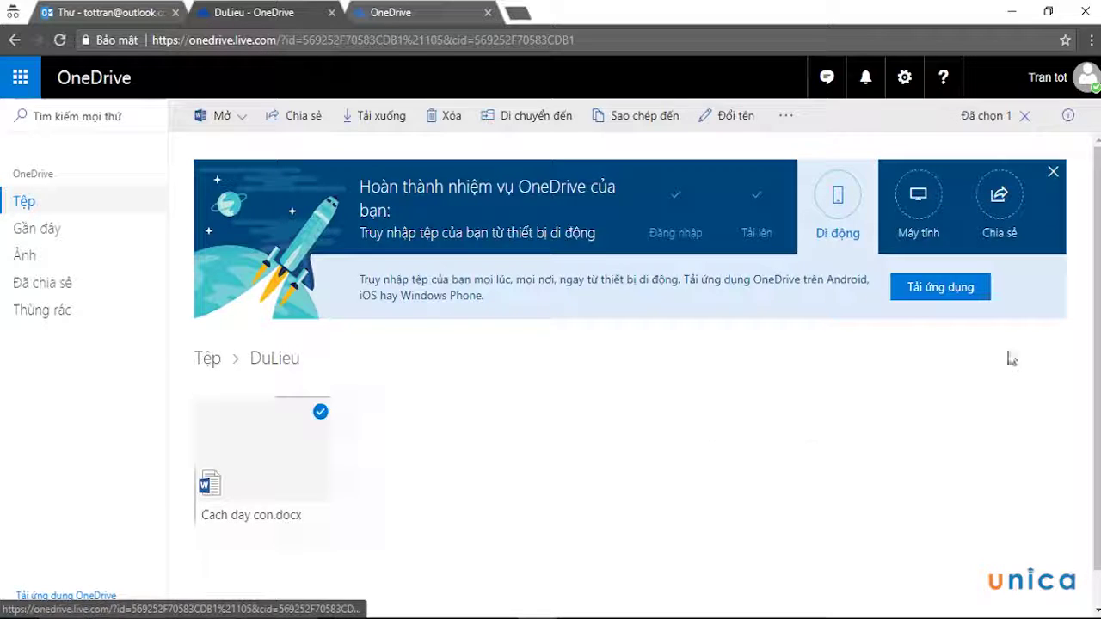
click(1016, 197)
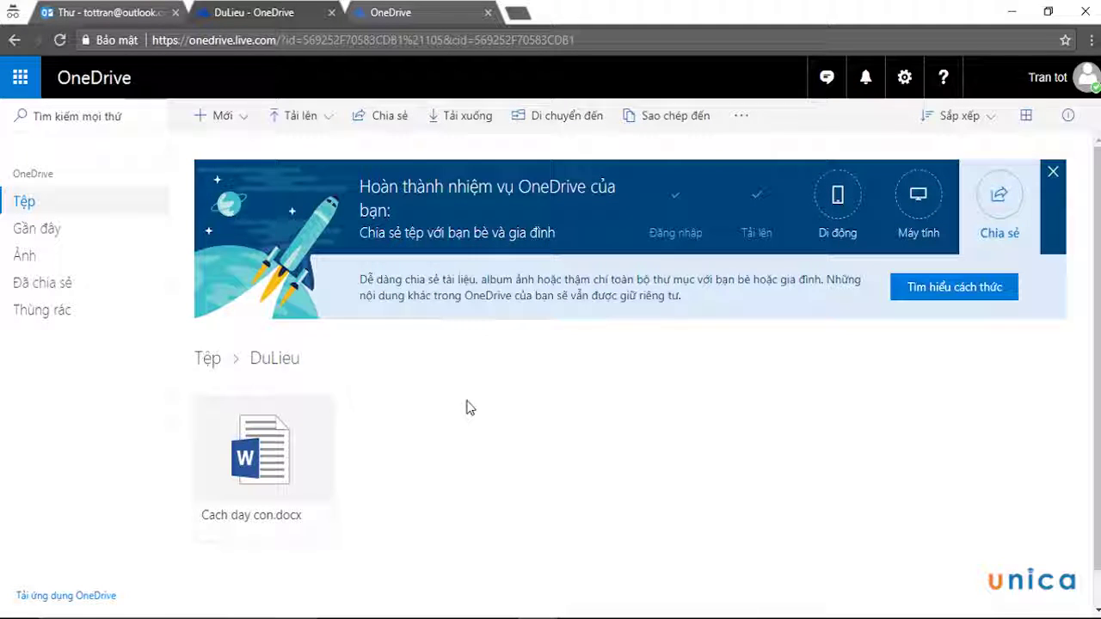
right_click(277, 461)
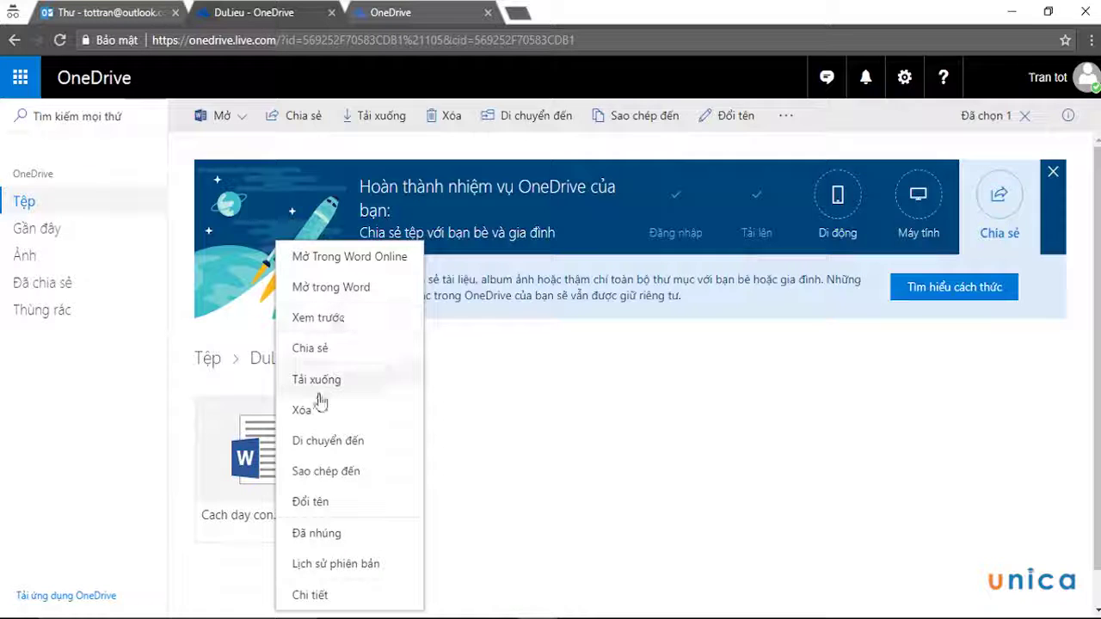
click(326, 348)
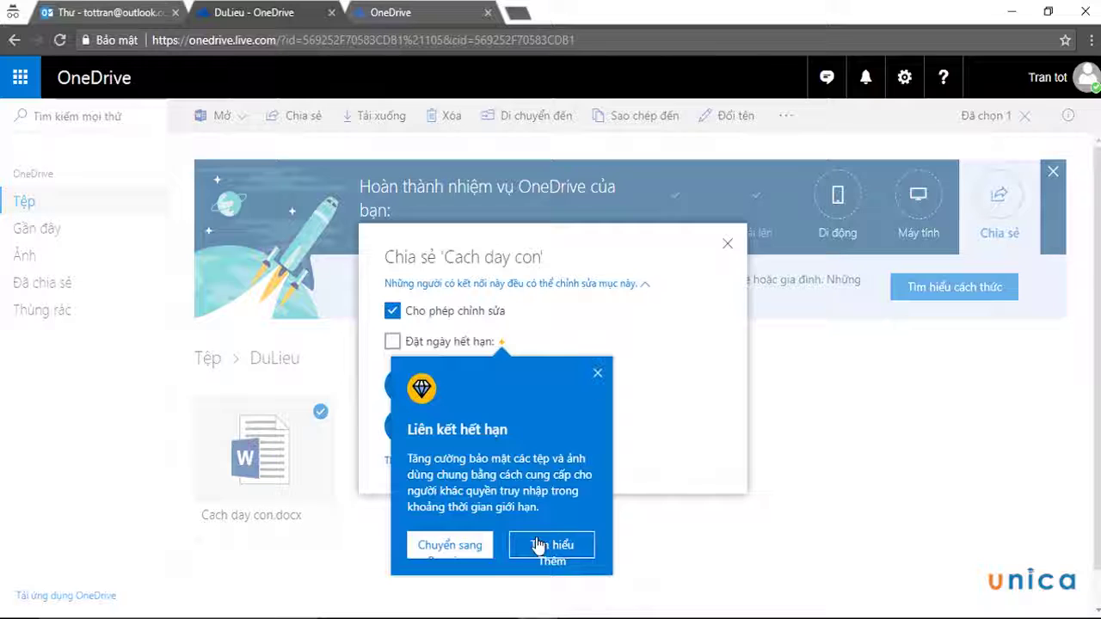
click(597, 373)
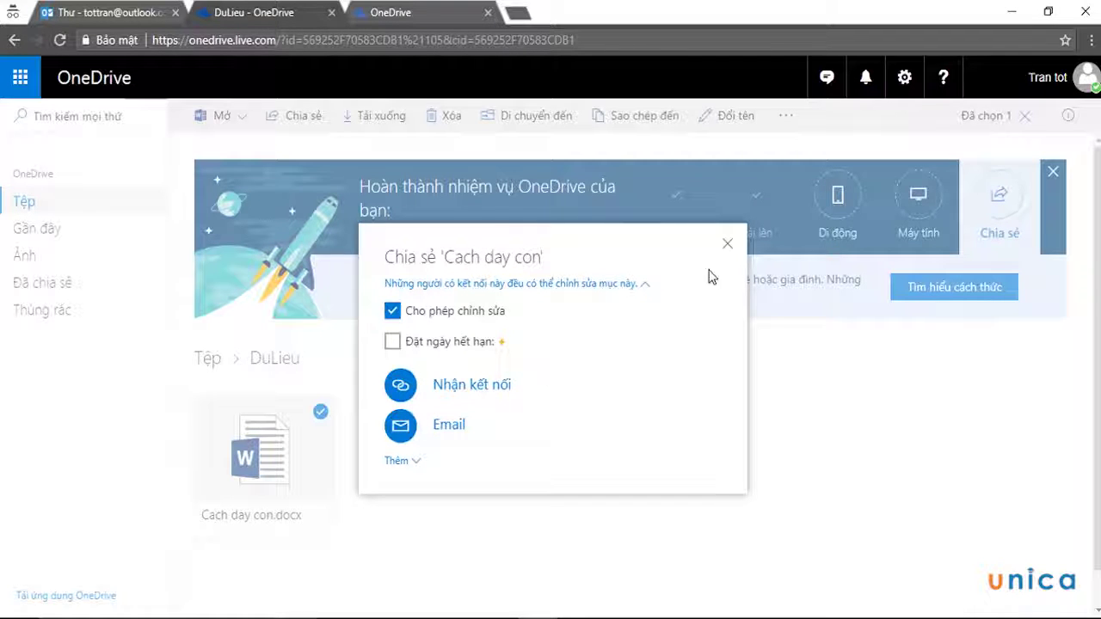
click(727, 250)
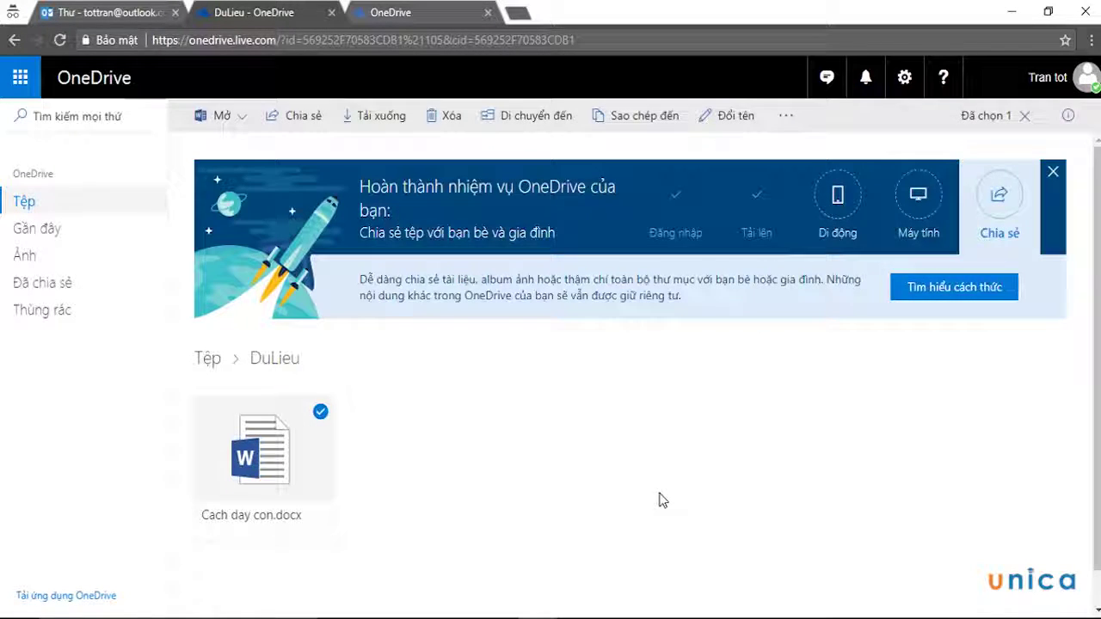